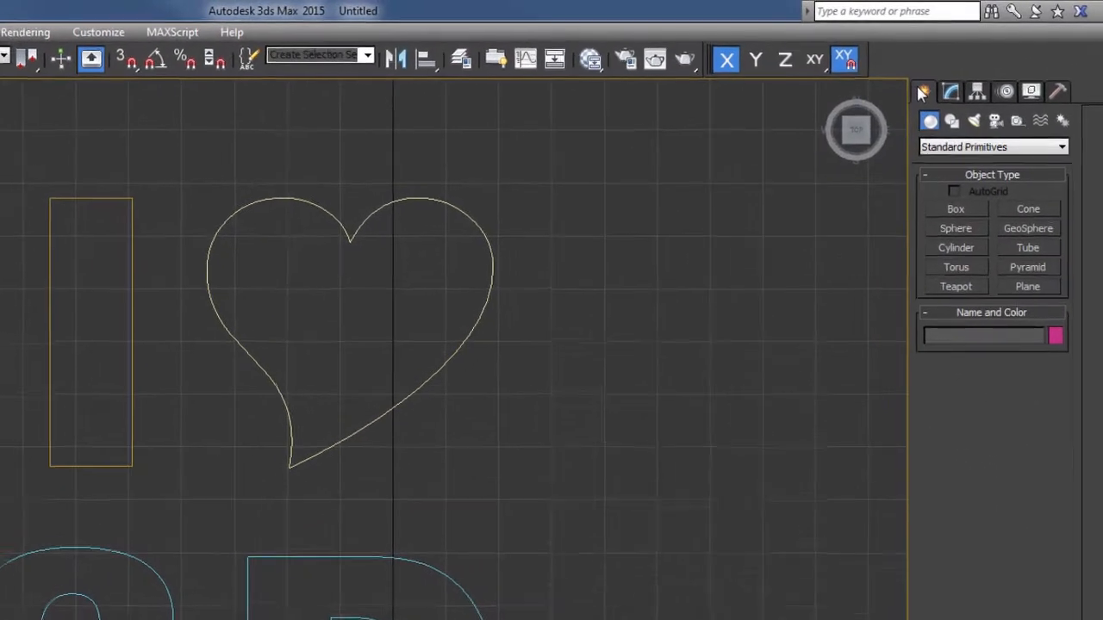
click(953, 123)
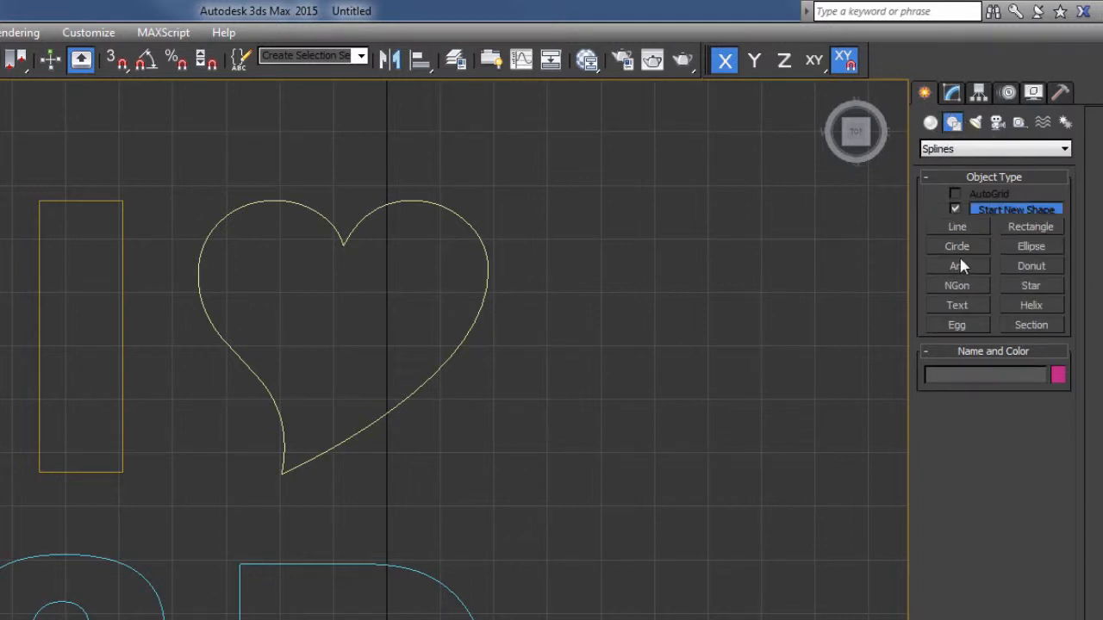
click(954, 305)
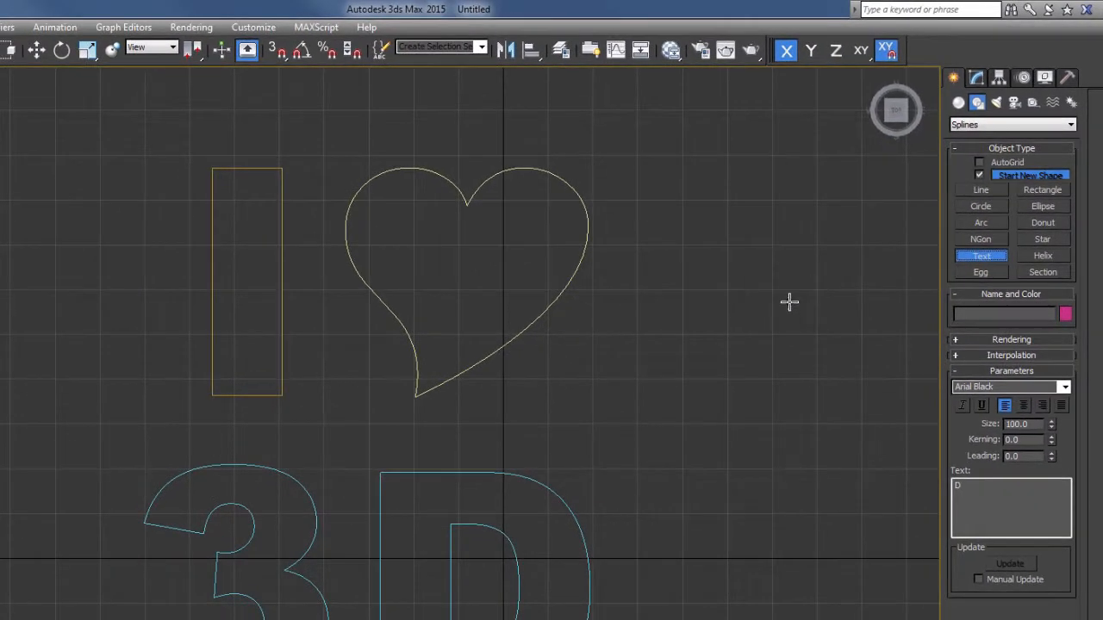
right_click(716, 310)
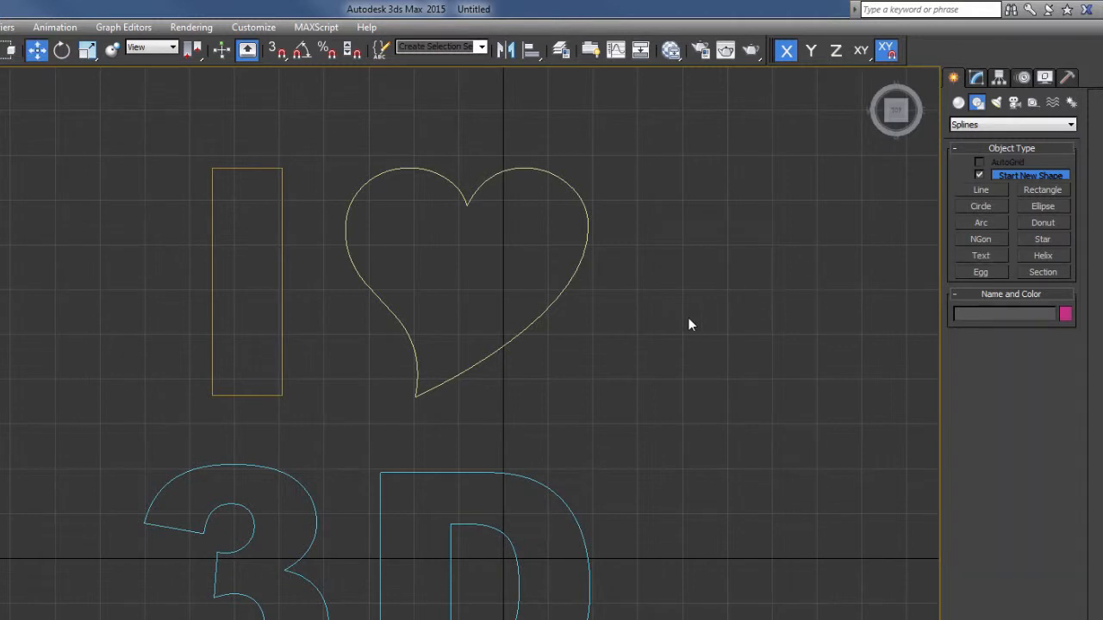
click(979, 258)
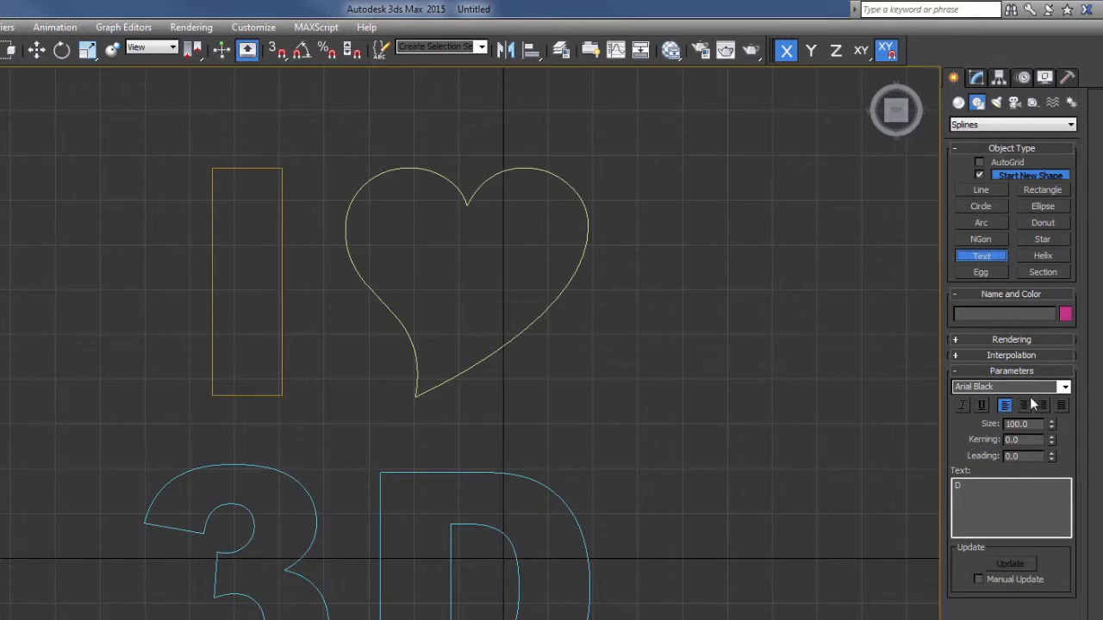
click(1065, 387)
click(1023, 385)
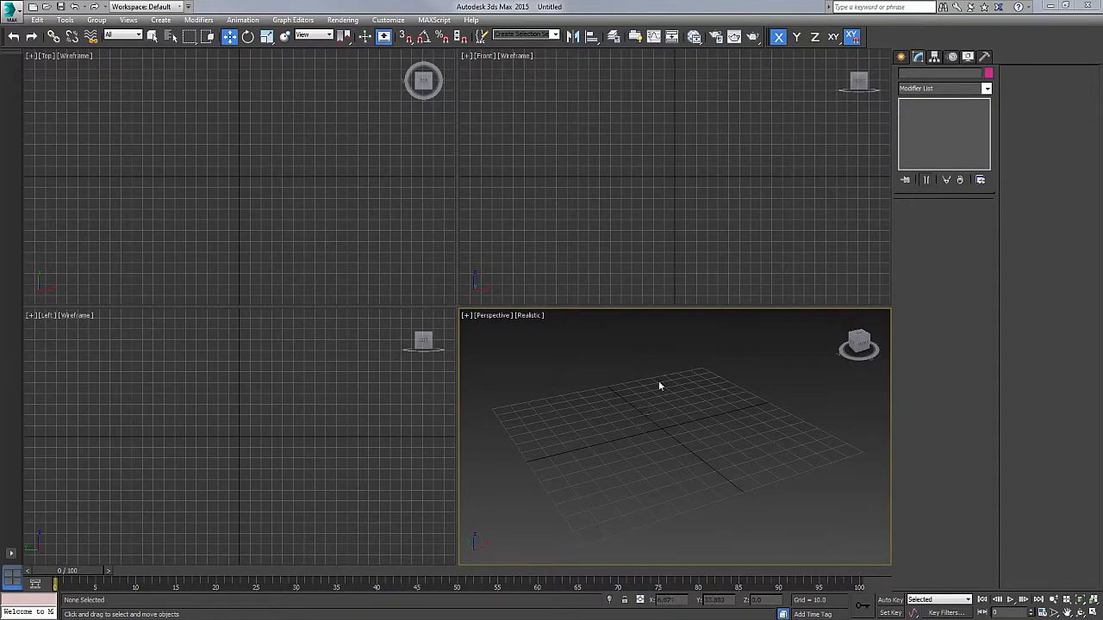
Maximize the Top viewport and open the spline shape creation tools
click(203, 79)
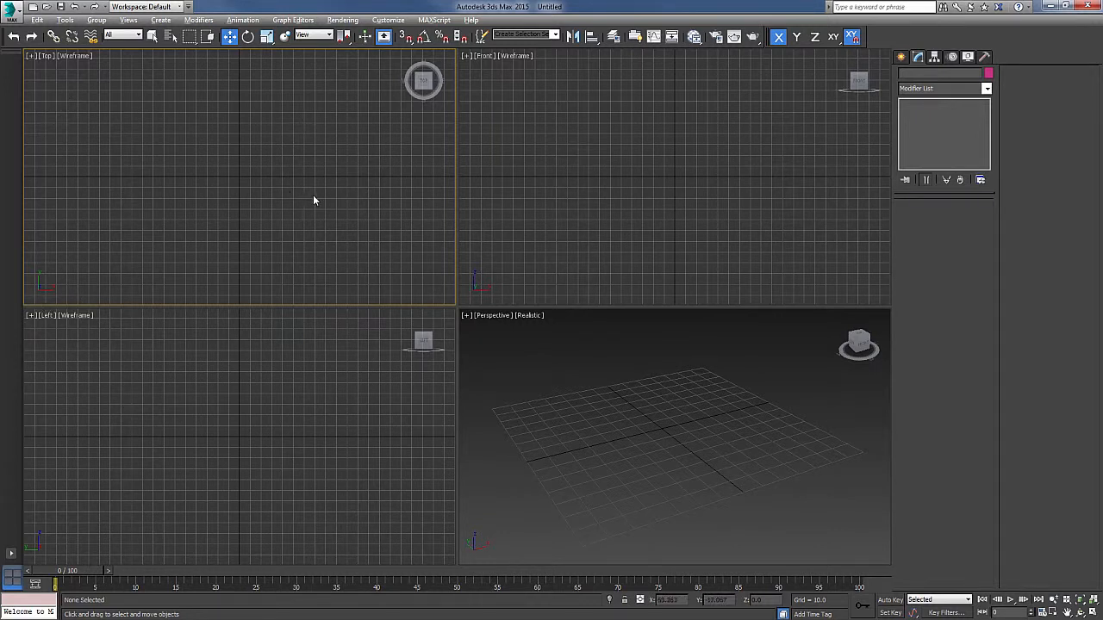
key(alt+w)
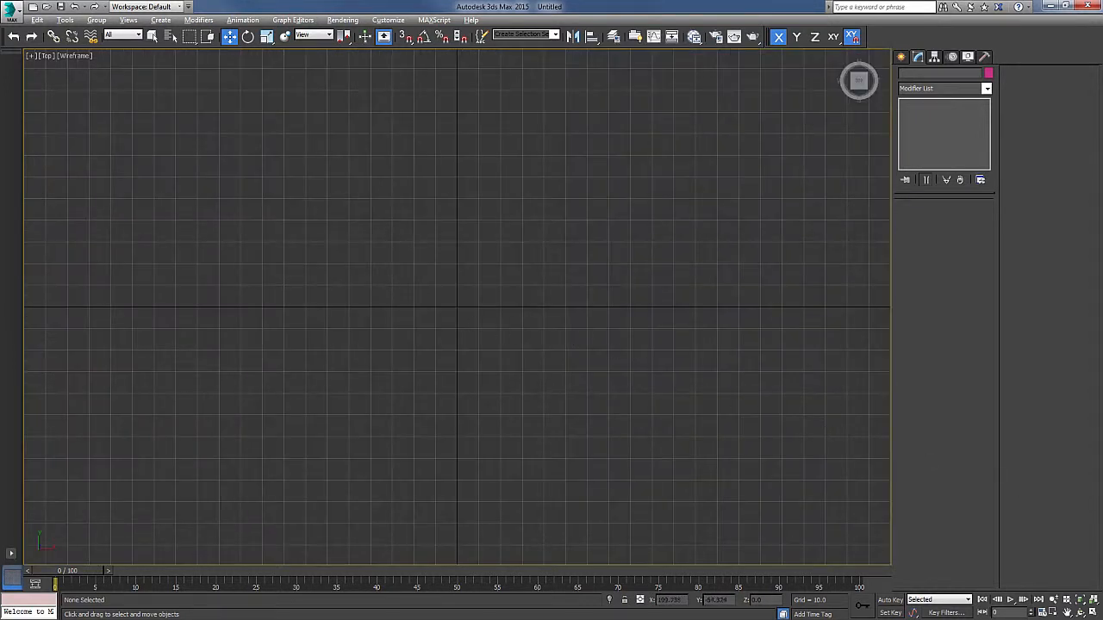
middle_drag(534, 278, 546, 275)
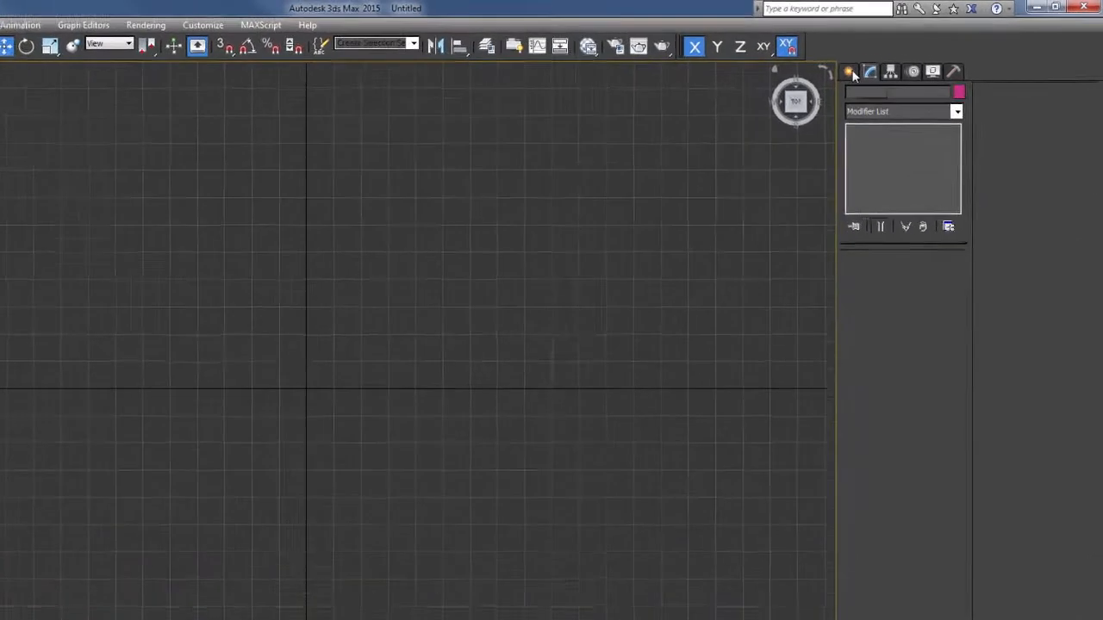
click(901, 56)
click(919, 74)
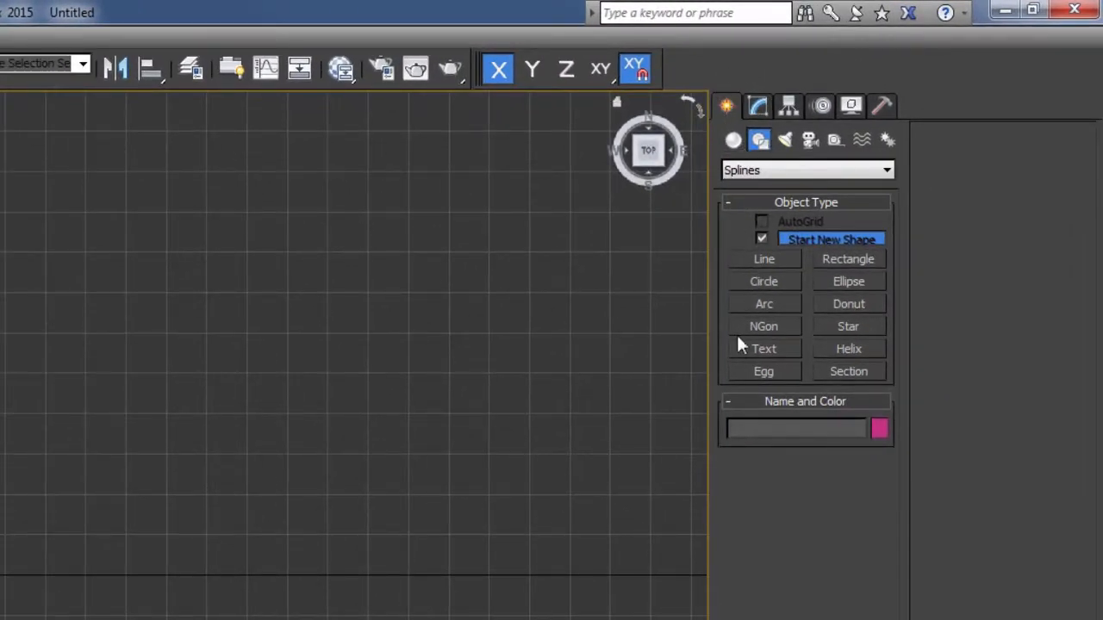
key(g)
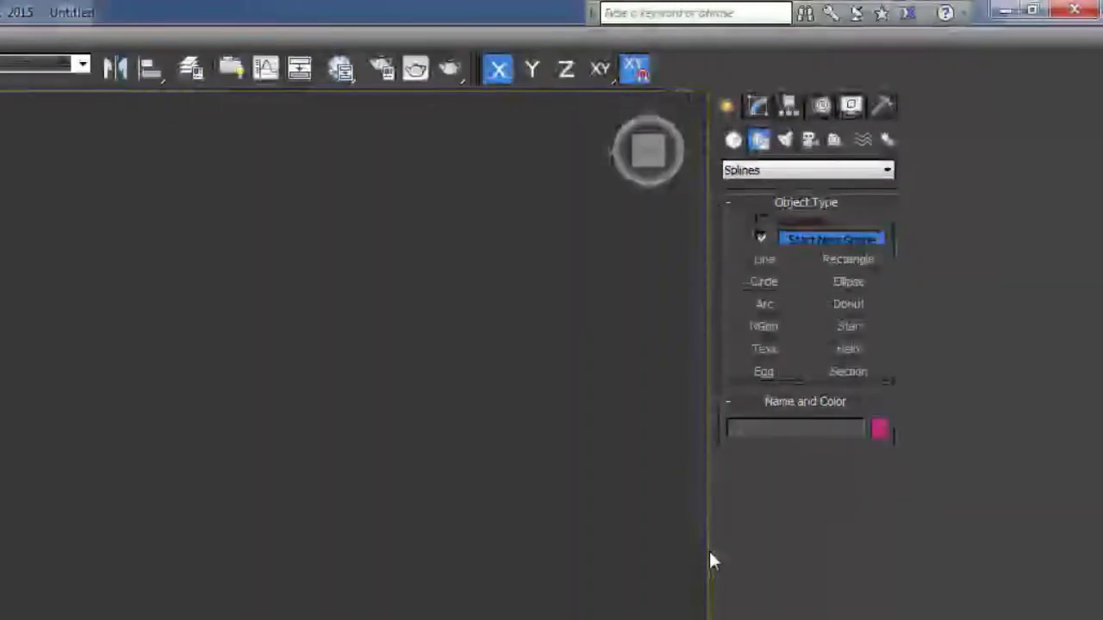
drag(709, 560, 939, 549)
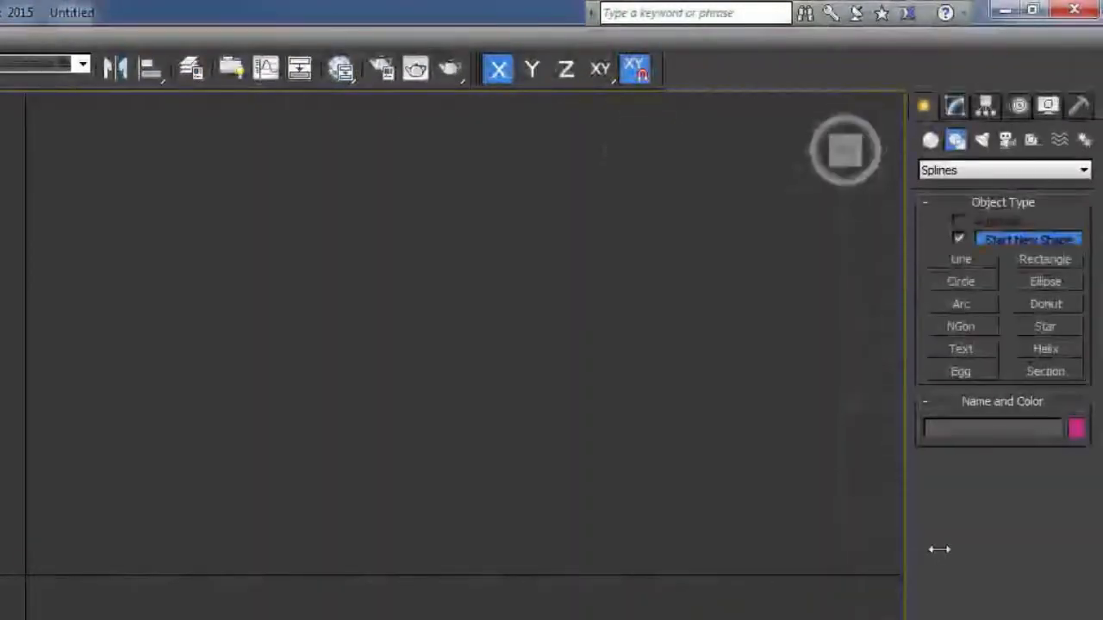
key(g)
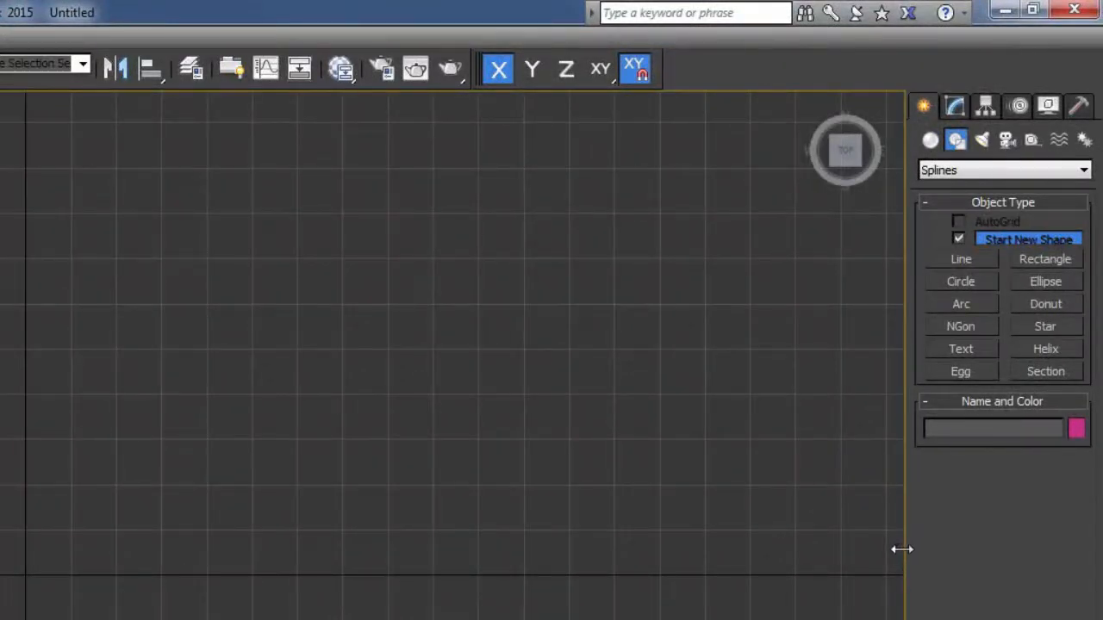
drag(891, 550, 849, 552)
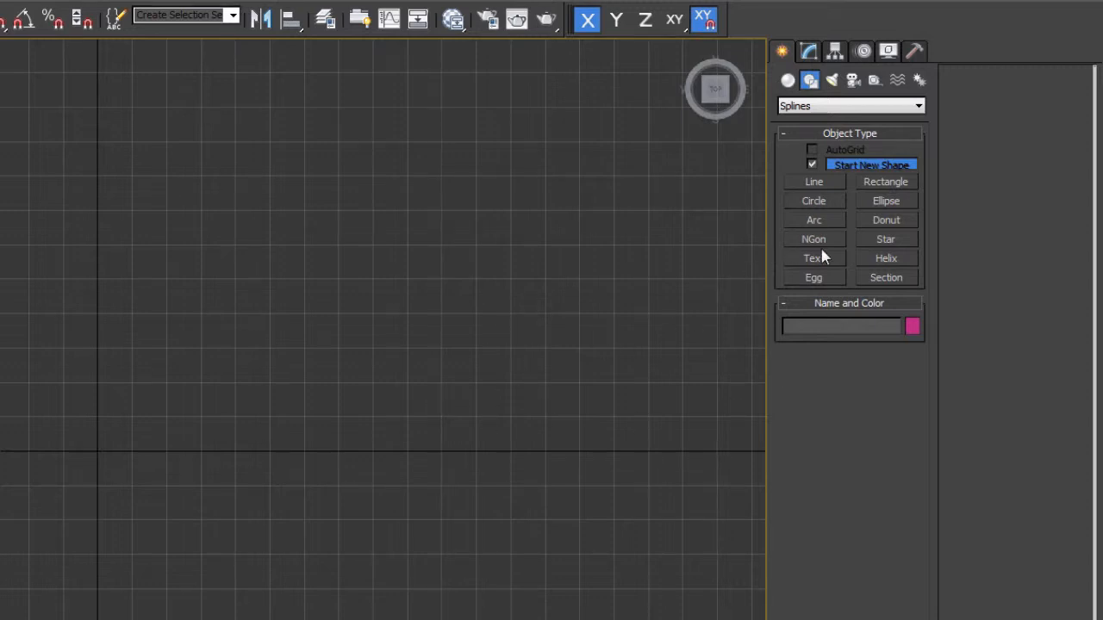
Set up a text spline containing the letter I in the Arial Black font
click(813, 257)
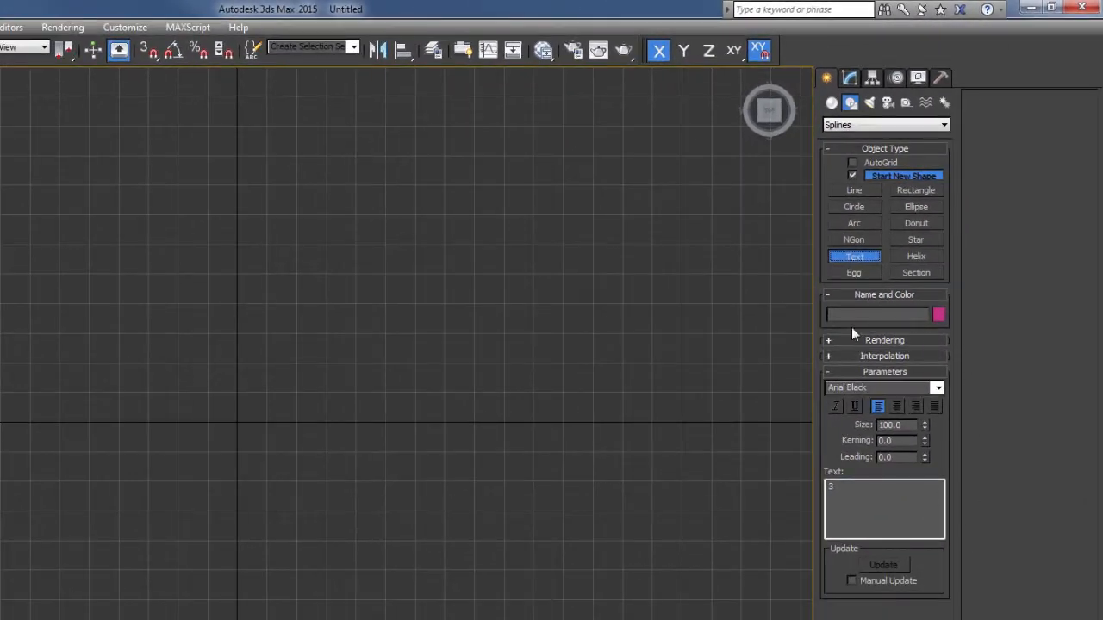
drag(873, 495, 814, 491)
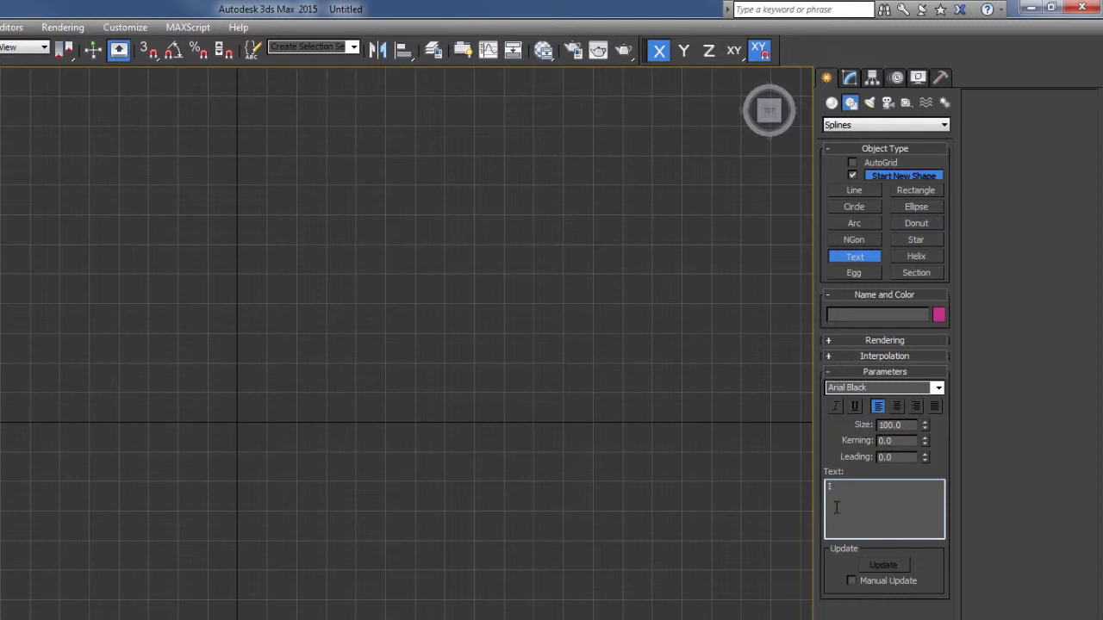
click(941, 387)
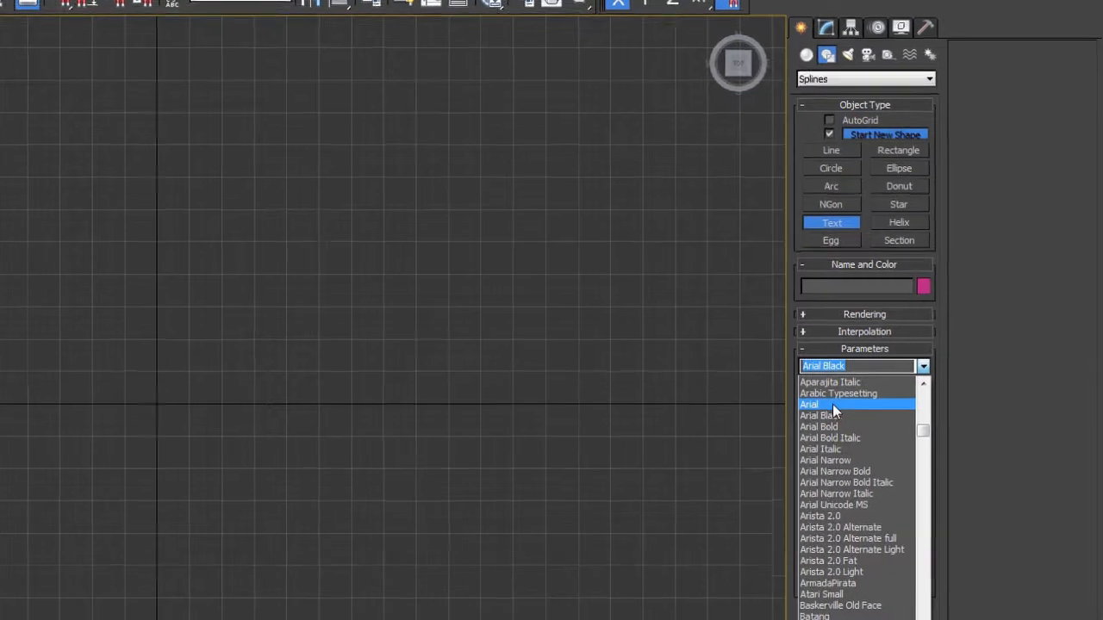
click(828, 415)
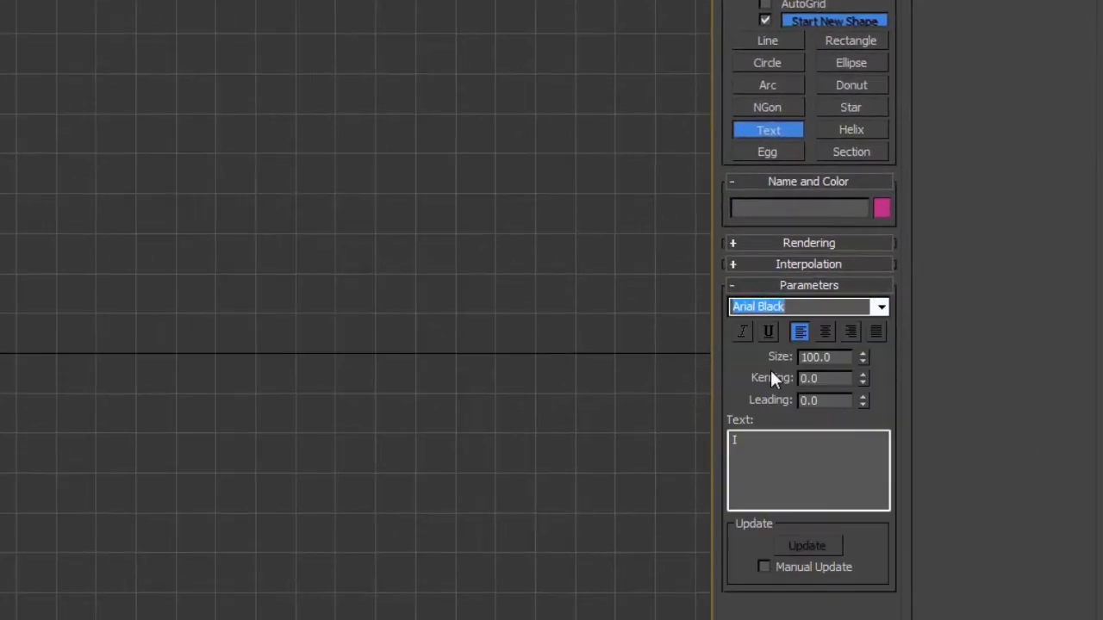
click(881, 308)
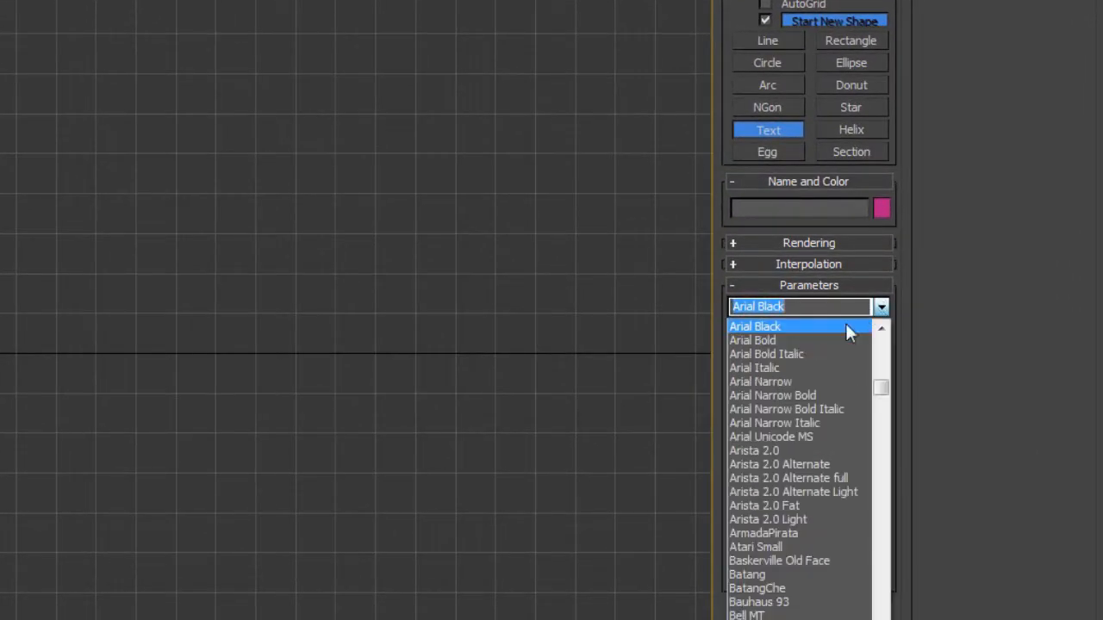
click(766, 330)
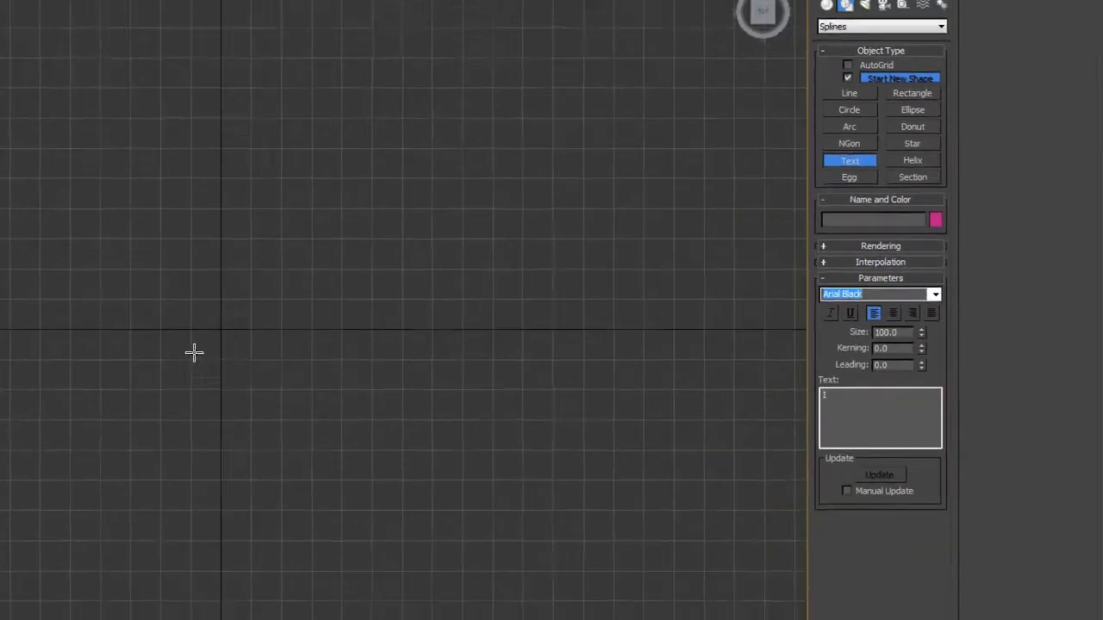
Place the letter I in the Top view, up and to the left of the grid origin
middle_drag(369, 266, 369, 288)
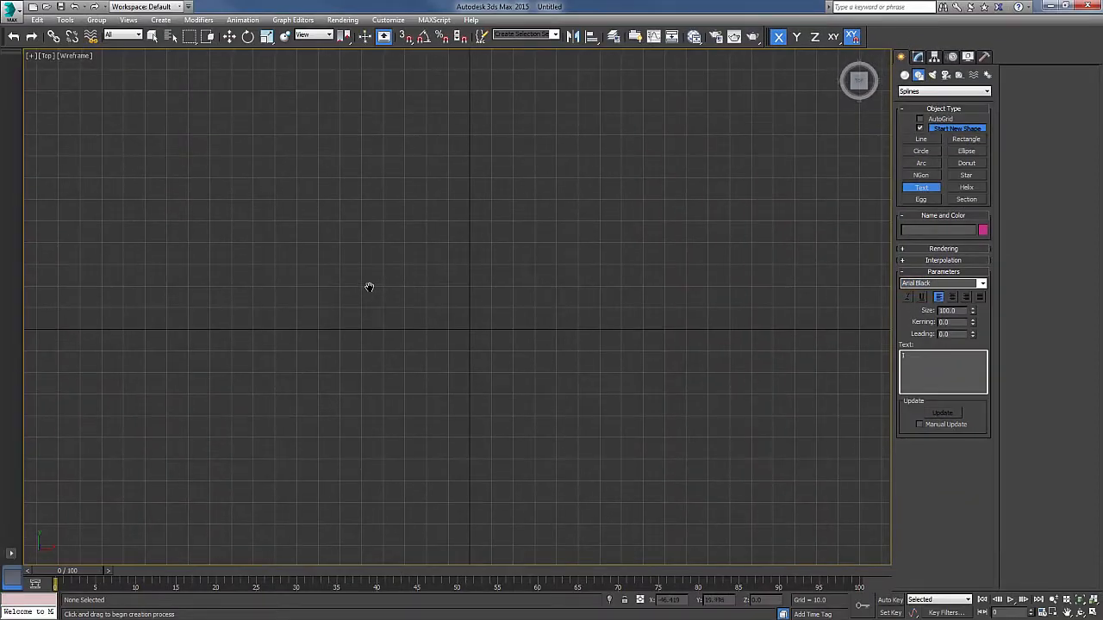
click(344, 250)
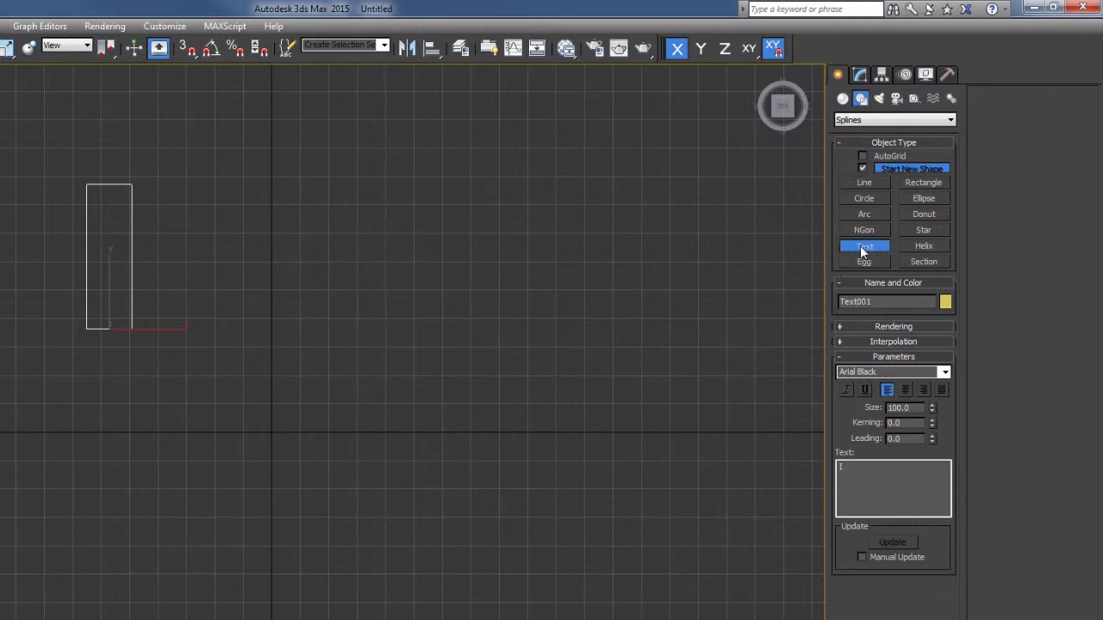
right_click(253, 278)
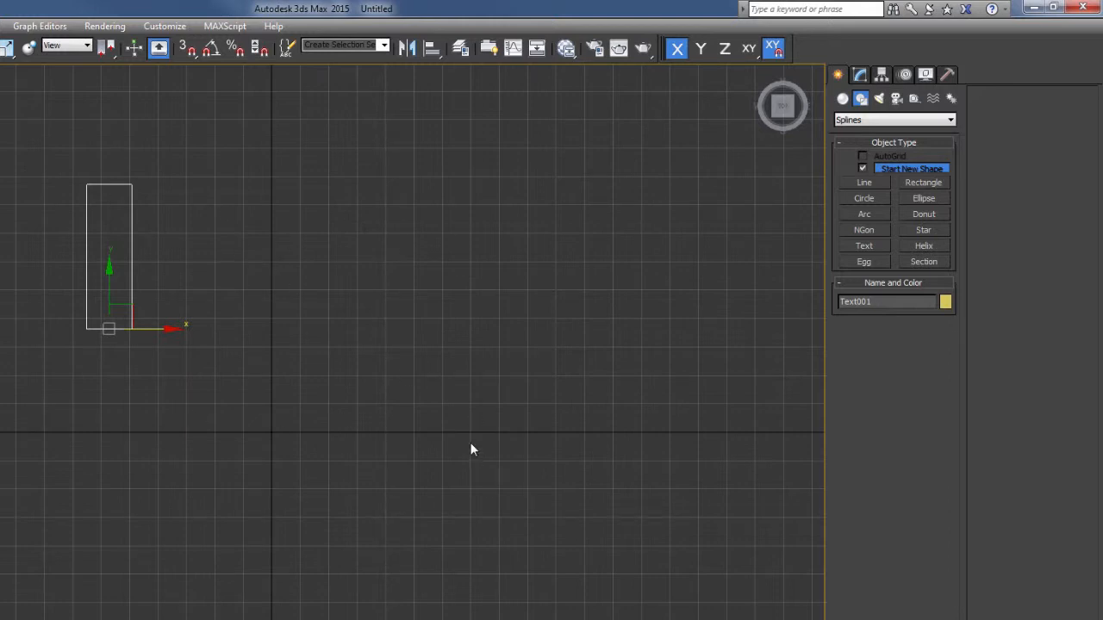
Try moving the letter I down along the Y axis and undo the move
drag(104, 285, 107, 325)
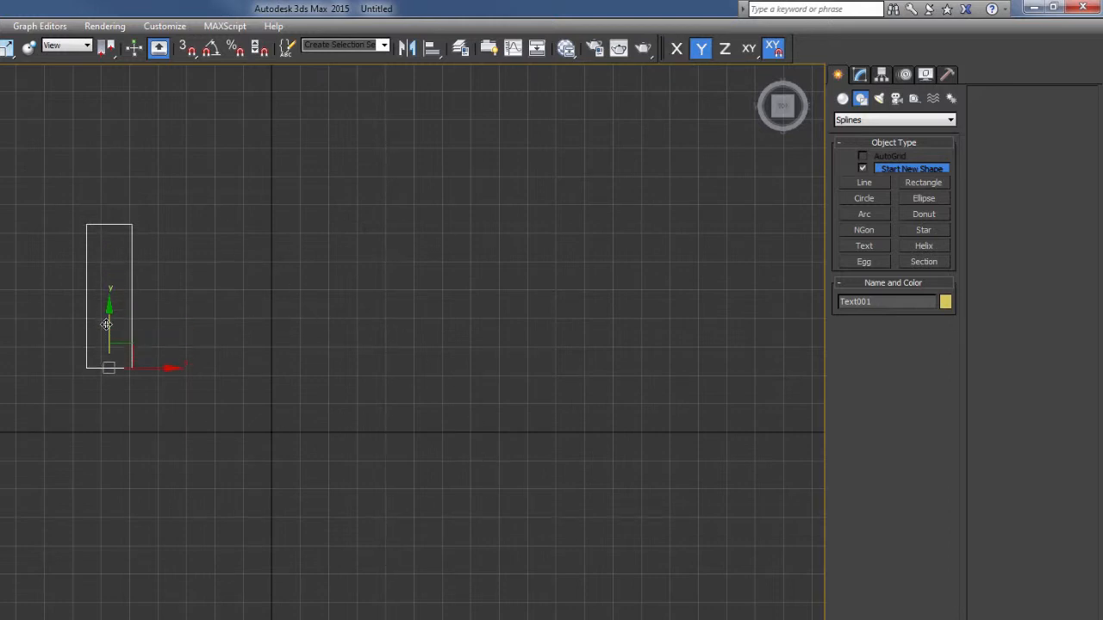
key(ctrl+z)
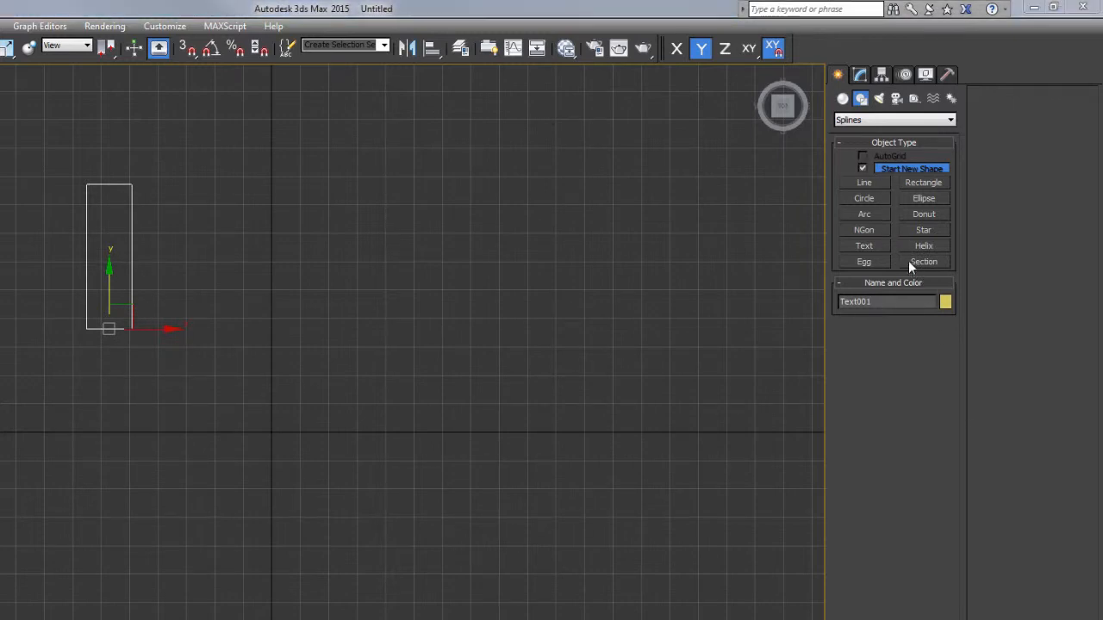
Set up a new text spline containing the letter Y in the Webdings font
click(864, 246)
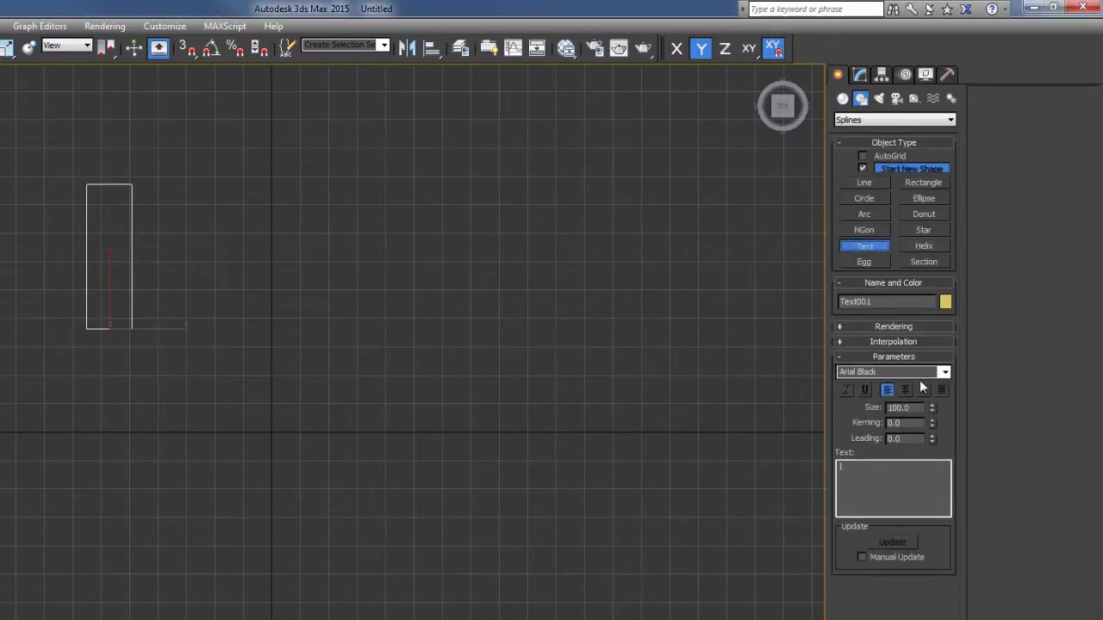
click(944, 372)
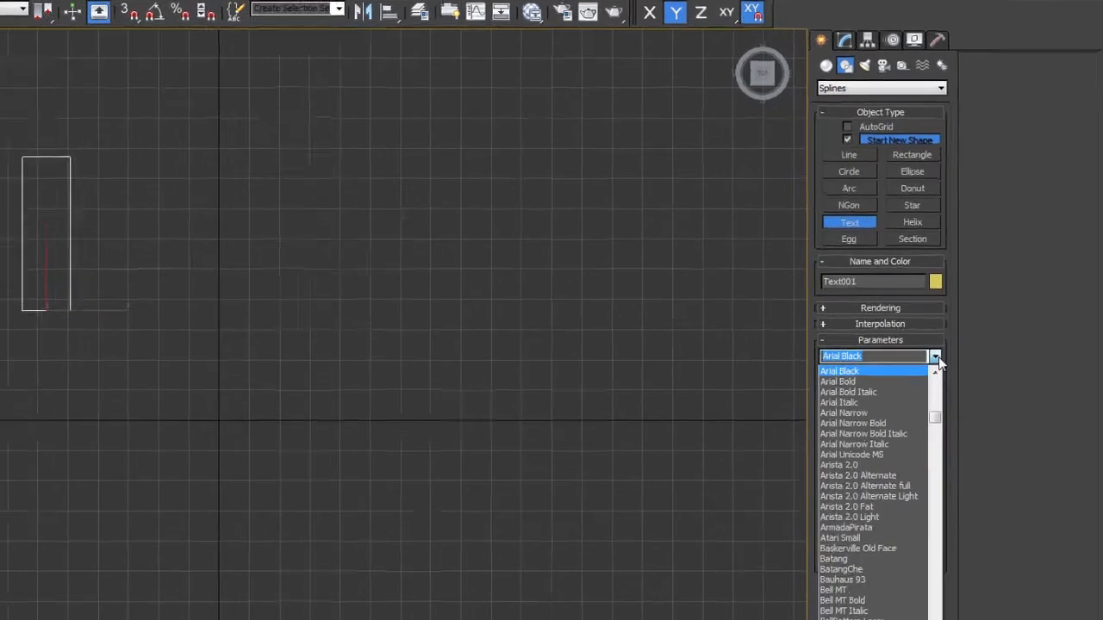
drag(889, 354, 891, 616)
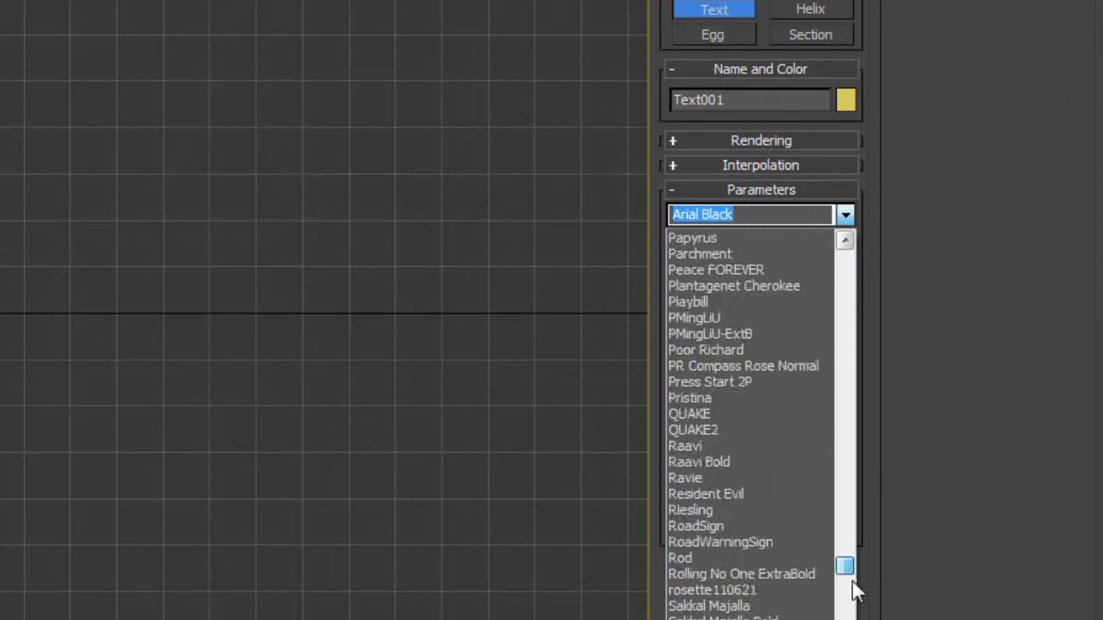
scroll(771, 492, up, 7)
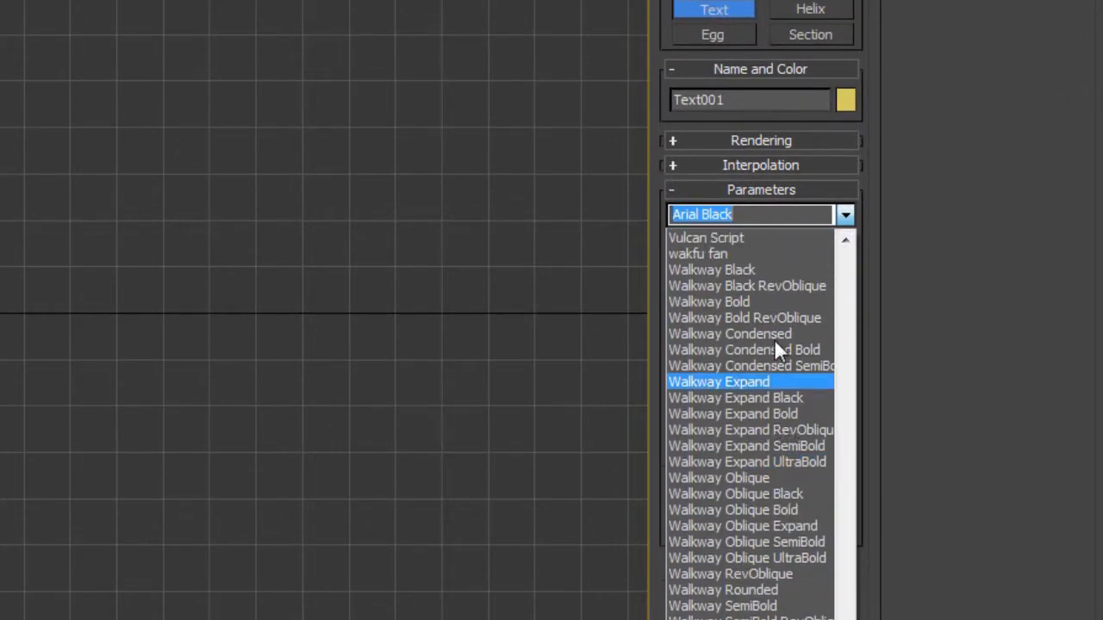
scroll(756, 310, up, 1)
scroll(754, 411, down, 8)
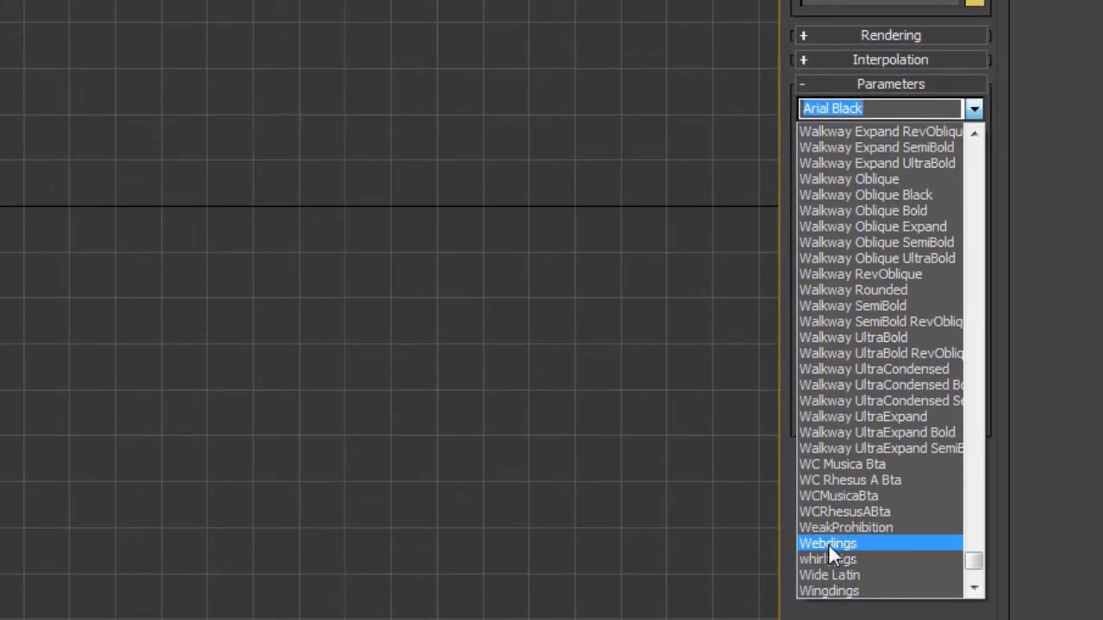
click(828, 543)
click(845, 278)
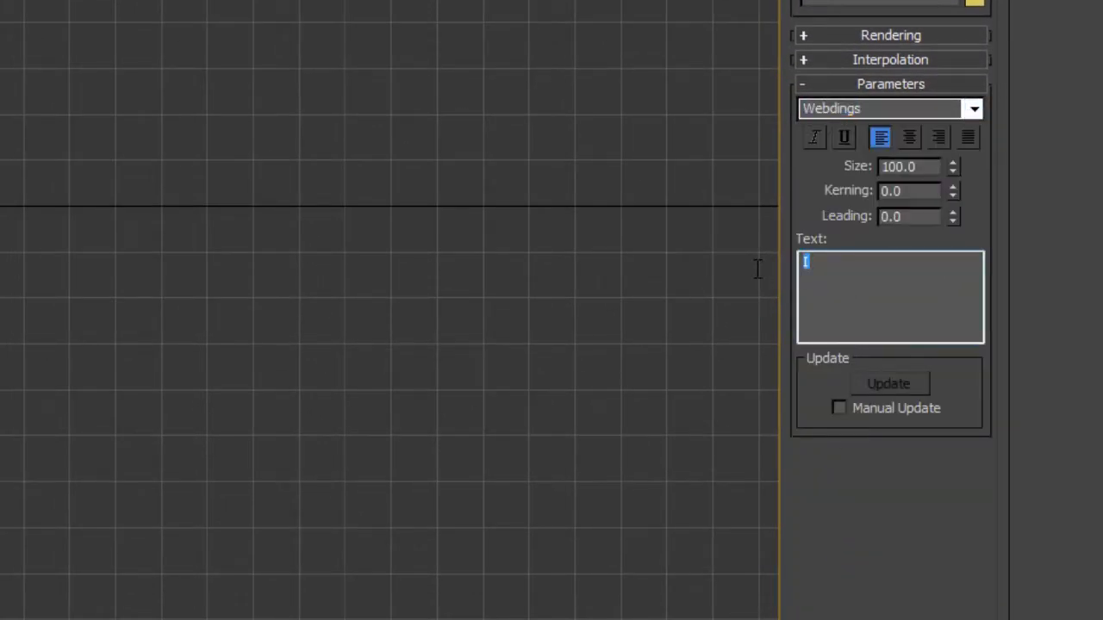
text(Y)
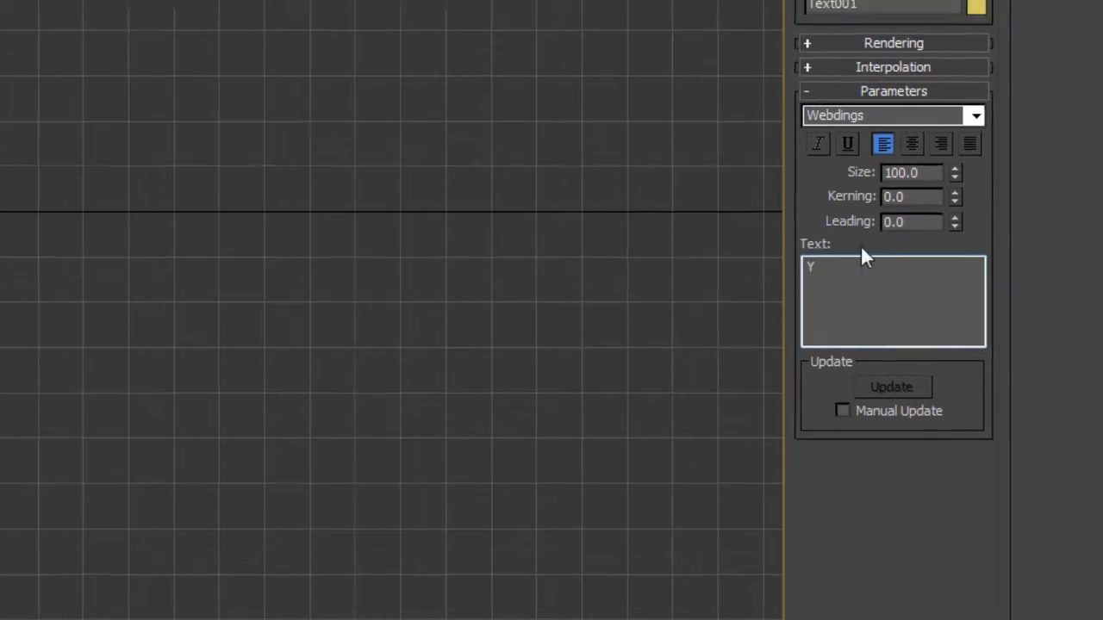
Place the heart symbol to the right of the letter I and shift it up and closer to the letter
click(380, 249)
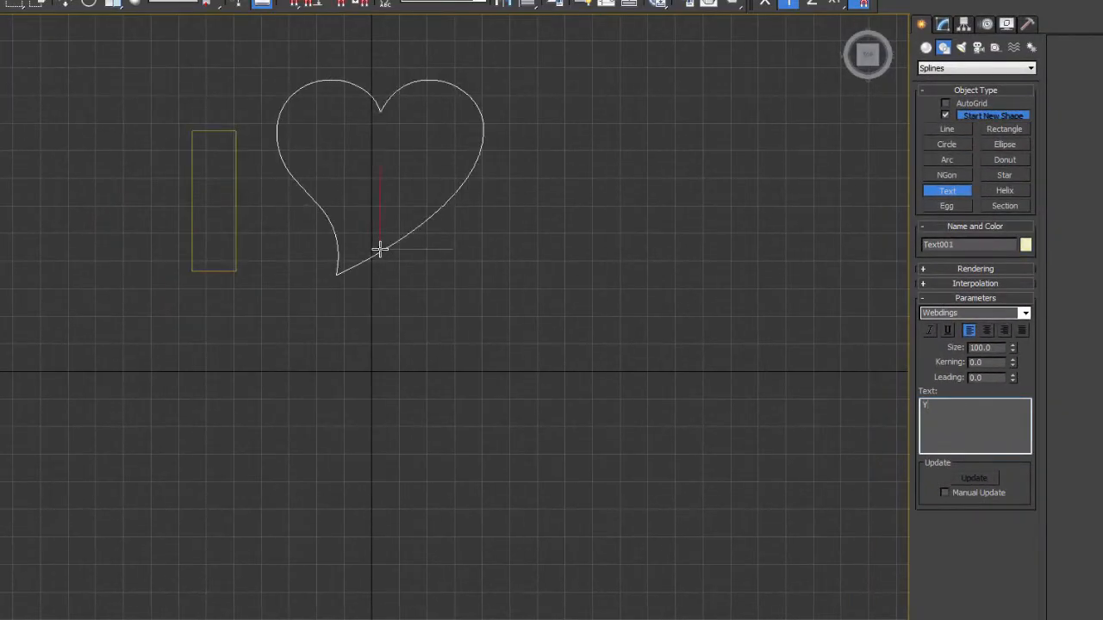
key(w)
middle_drag(382, 268, 381, 325)
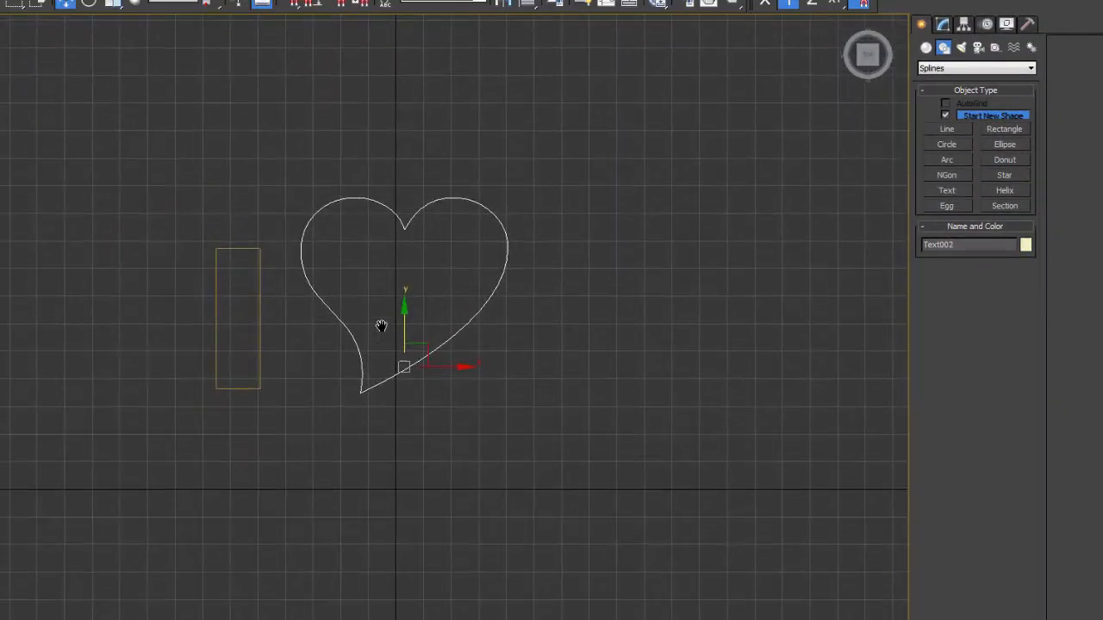
scroll(381, 326, up, 2)
middle_drag(389, 222, 418, 261)
scroll(532, 422, up, 1)
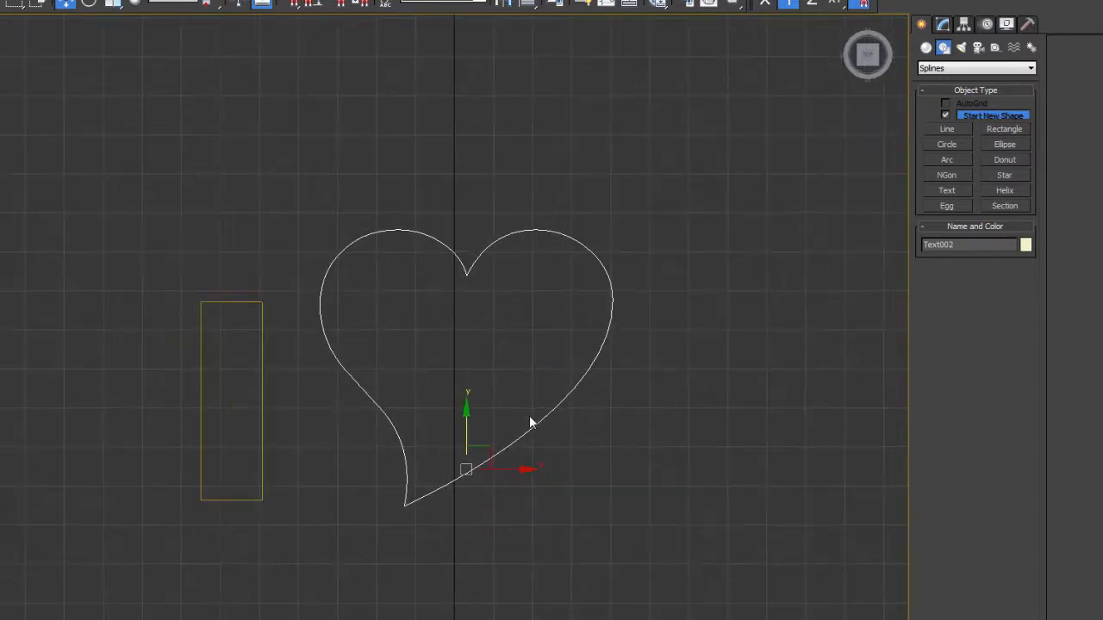
drag(489, 448, 462, 414)
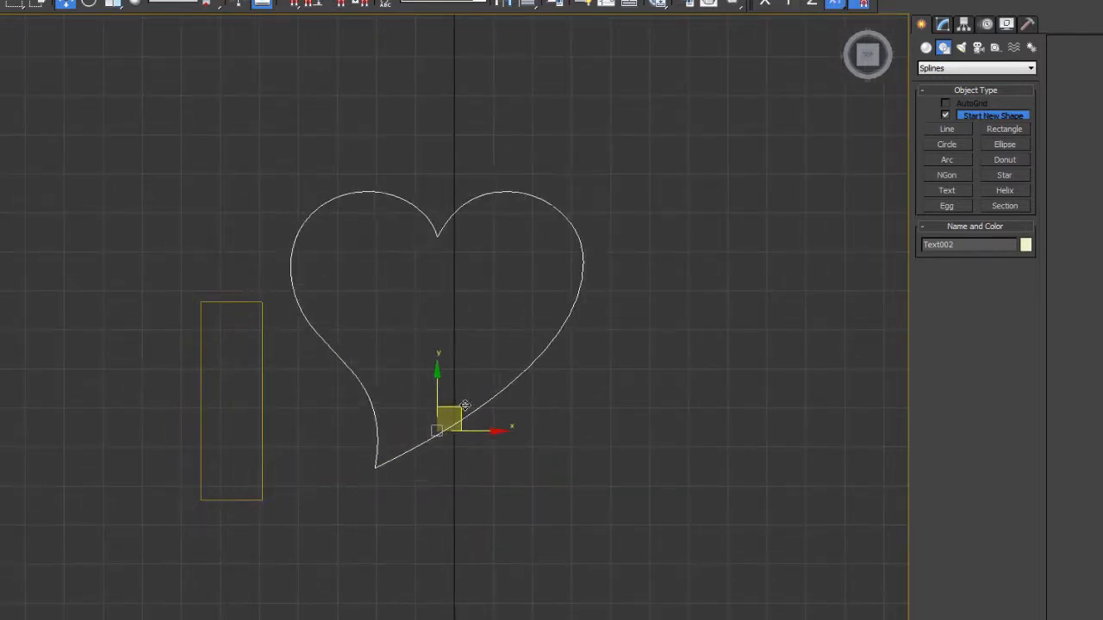
Move the heart over the letter I and reduce its text size to 76
click(472, 374)
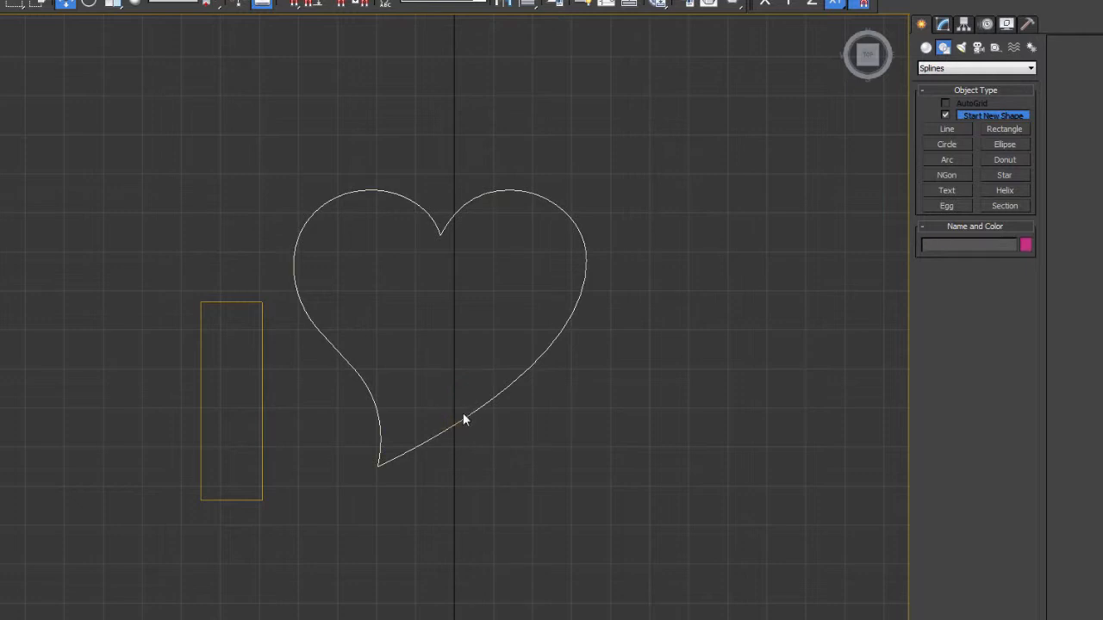
click(464, 412)
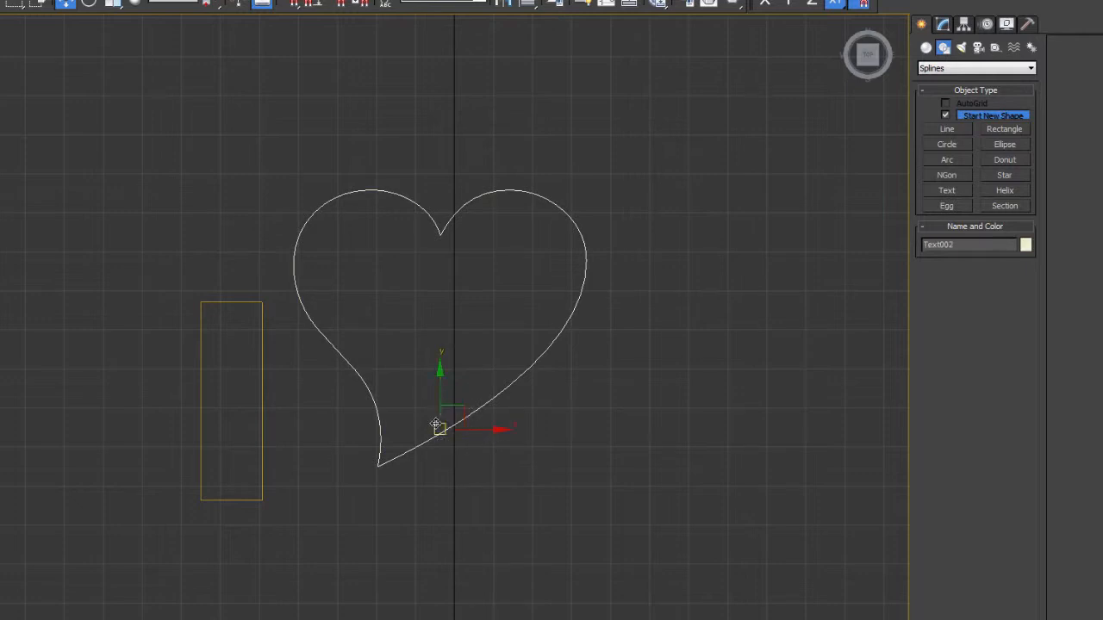
drag(461, 405, 274, 483)
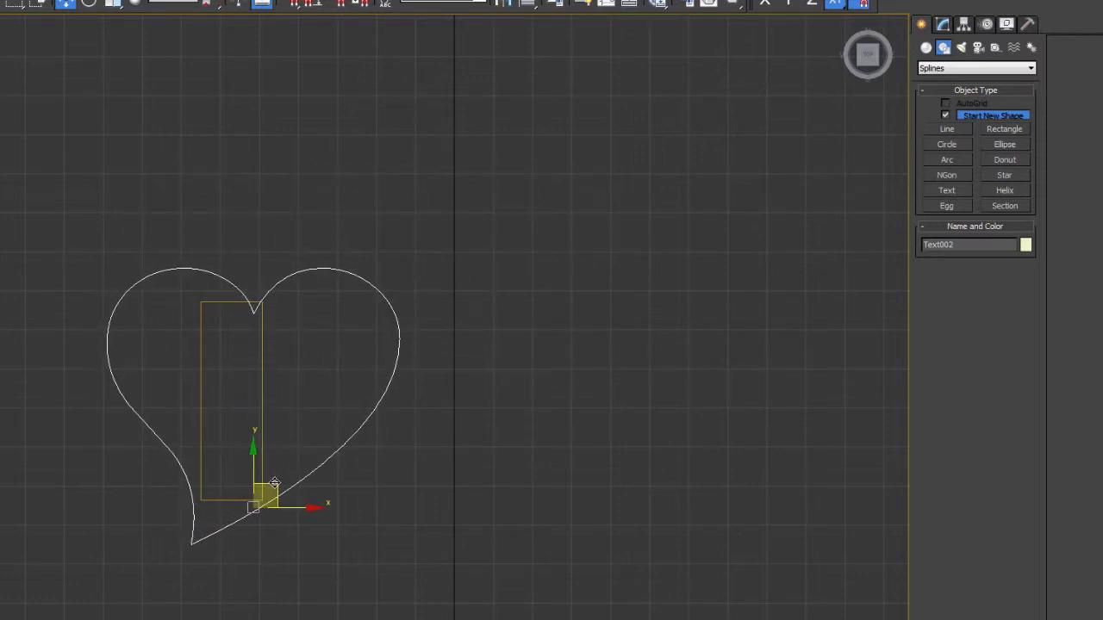
click(943, 26)
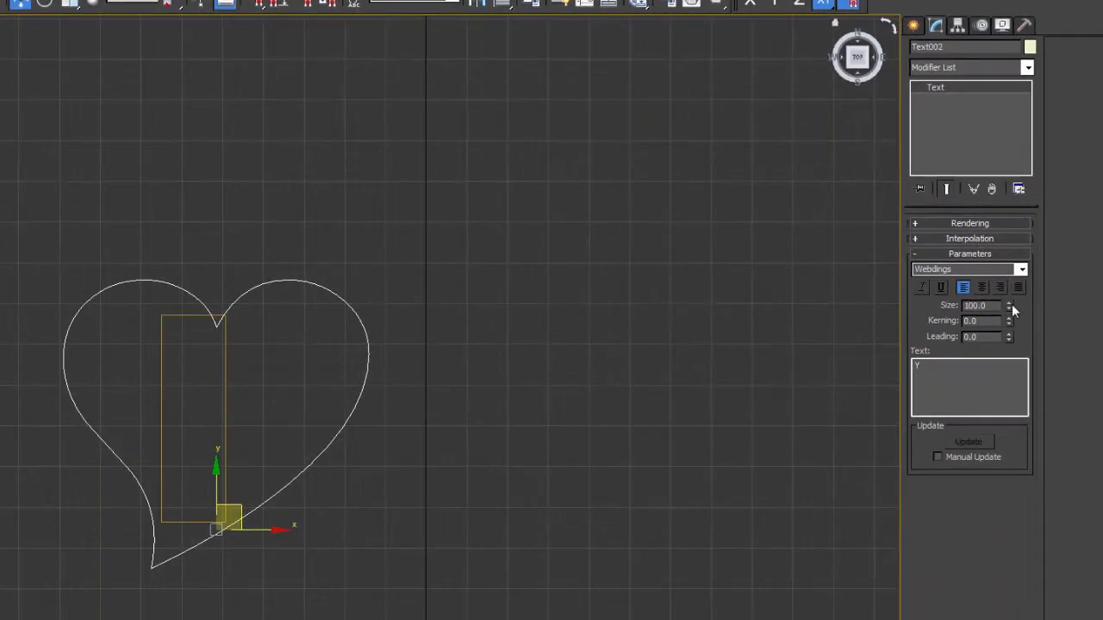
drag(1008, 304, 1011, 324)
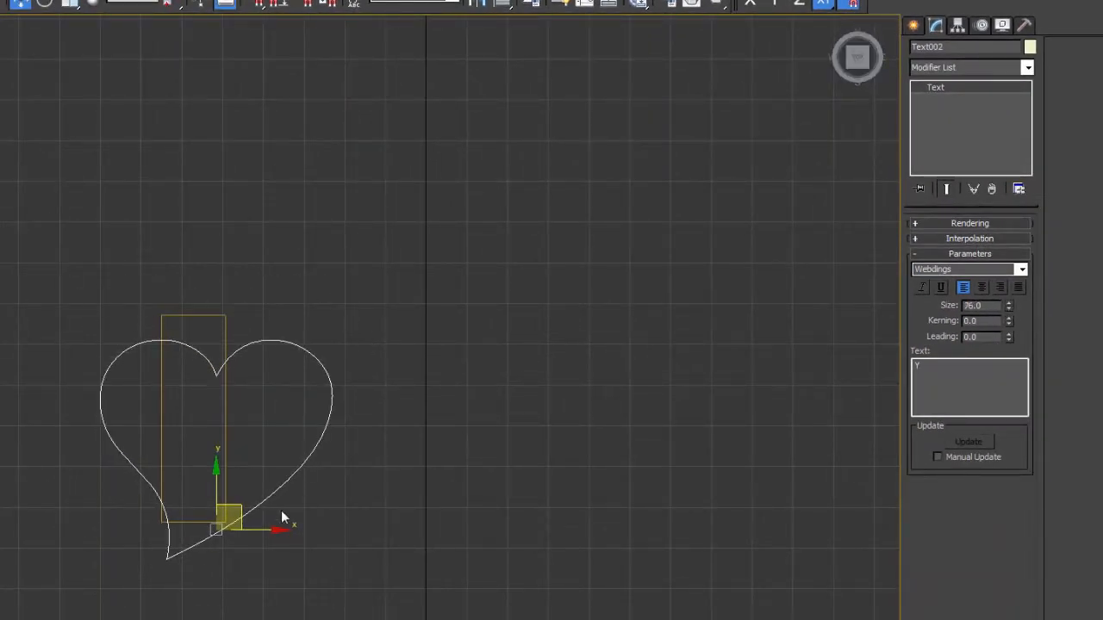
Match the heart's height to the letter I by adjusting its position and setting its size to 72.275
drag(243, 508, 247, 478)
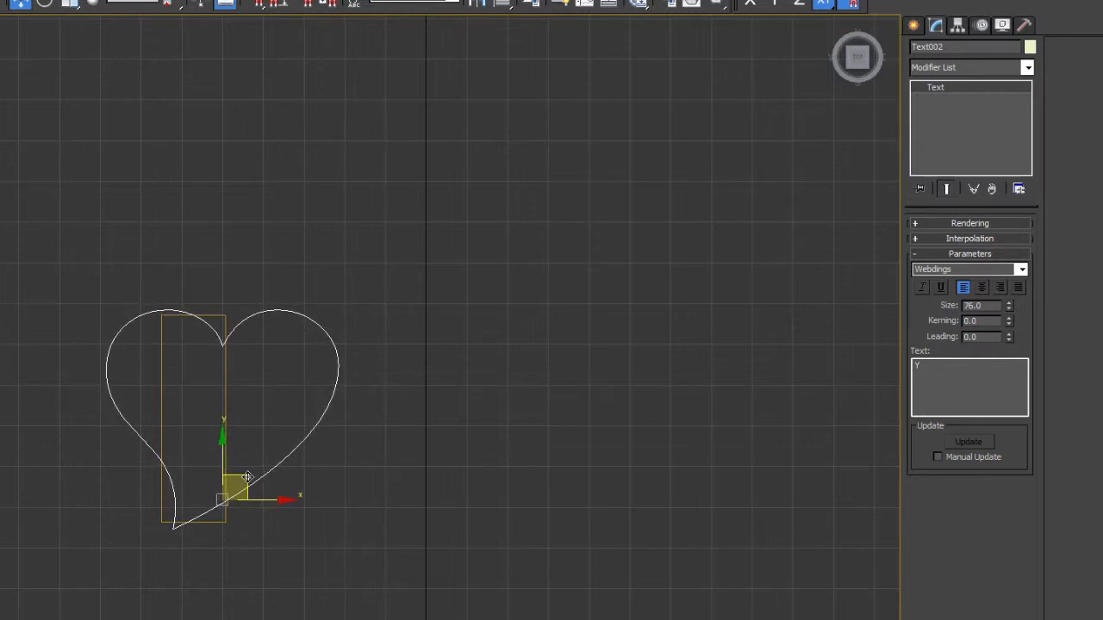
drag(1008, 313, 1009, 316)
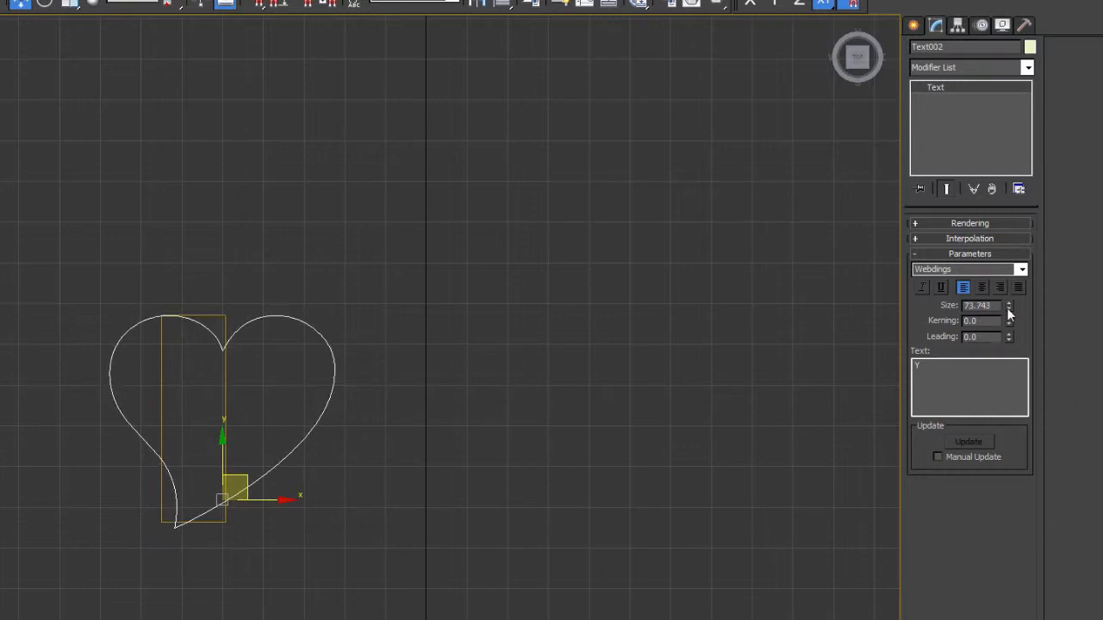
drag(250, 475, 258, 474)
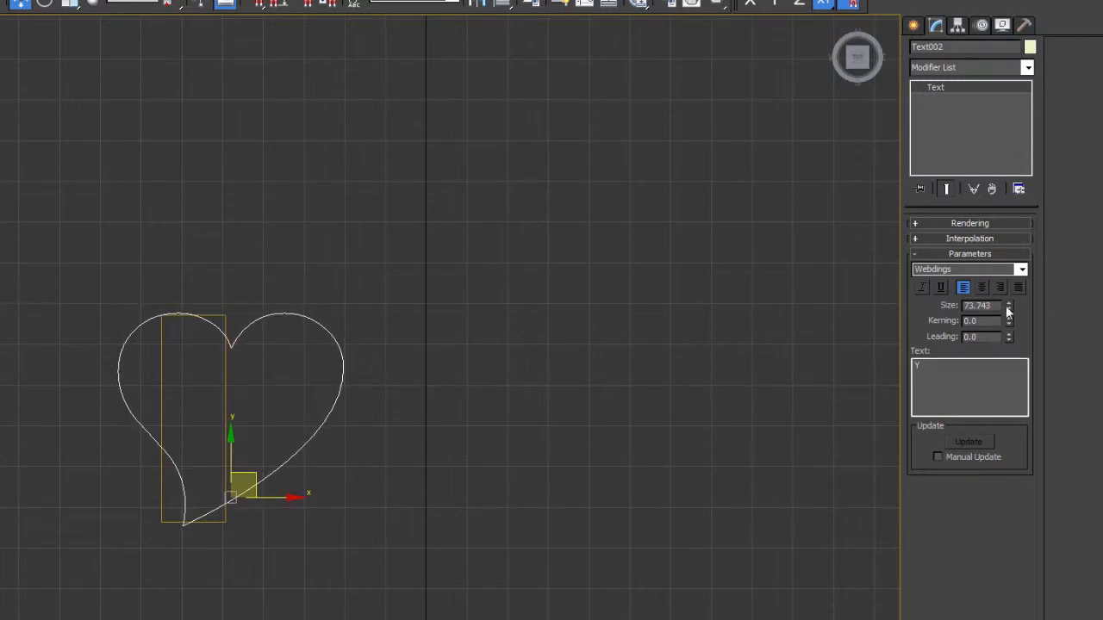
drag(1008, 307, 1008, 312)
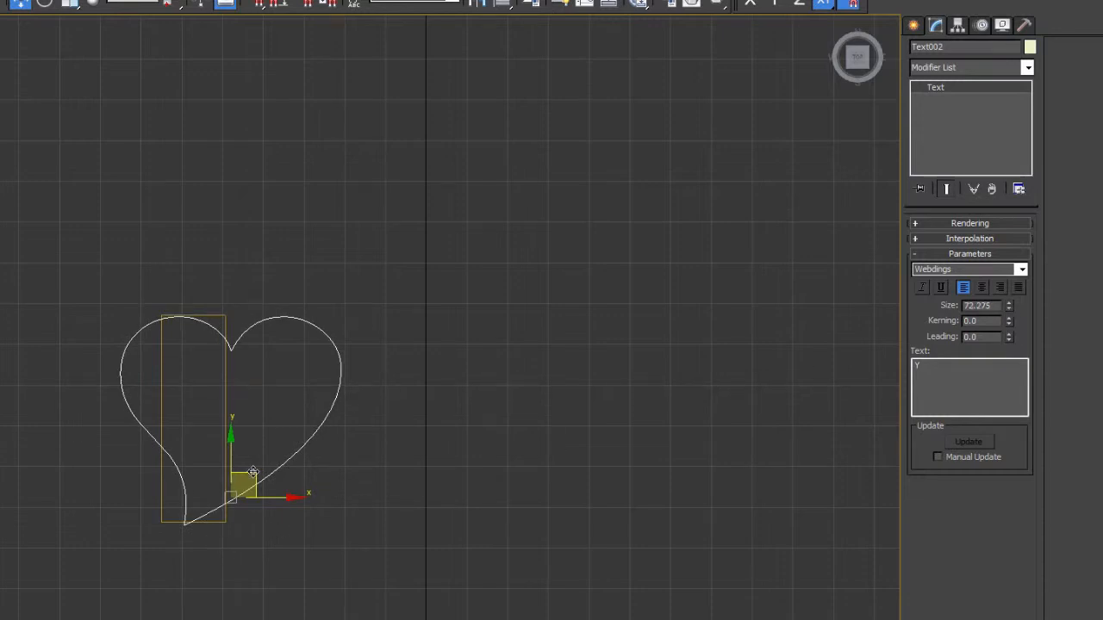
drag(253, 473, 260, 474)
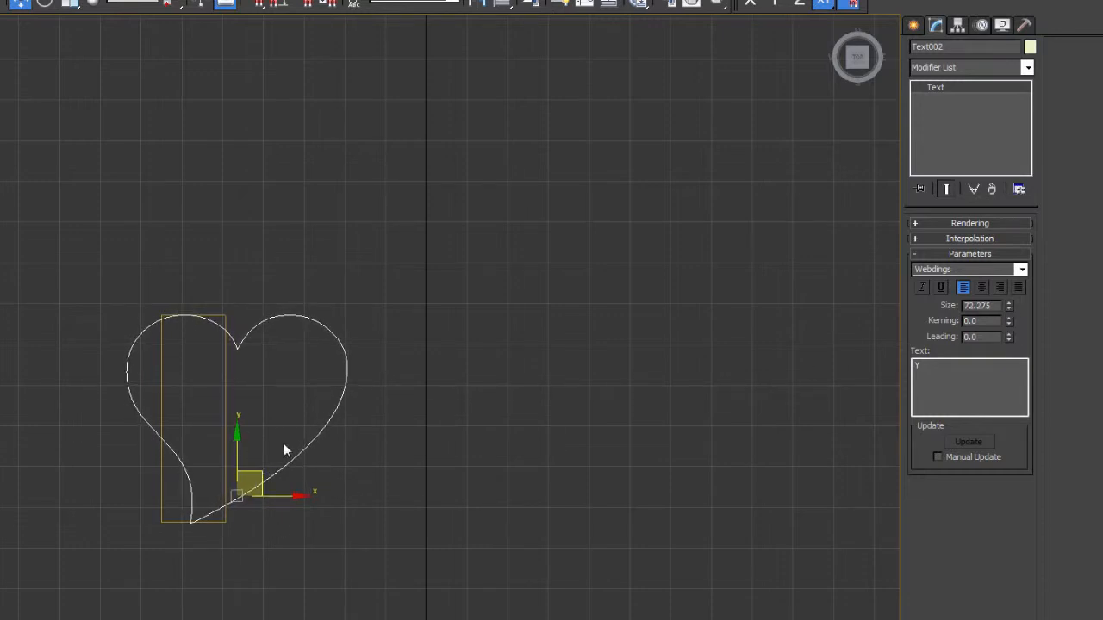
Move the heart along the X axis to the right of the letter I, leaving a gap between them
middle_drag(323, 457, 323, 426)
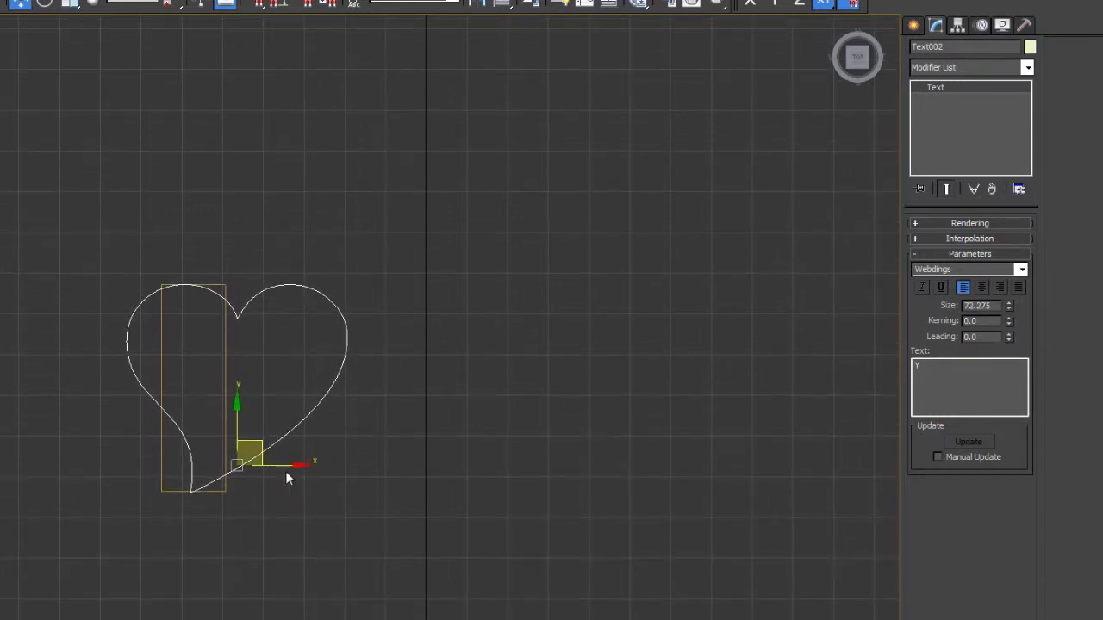
drag(286, 468, 420, 466)
drag(356, 484, 296, 485)
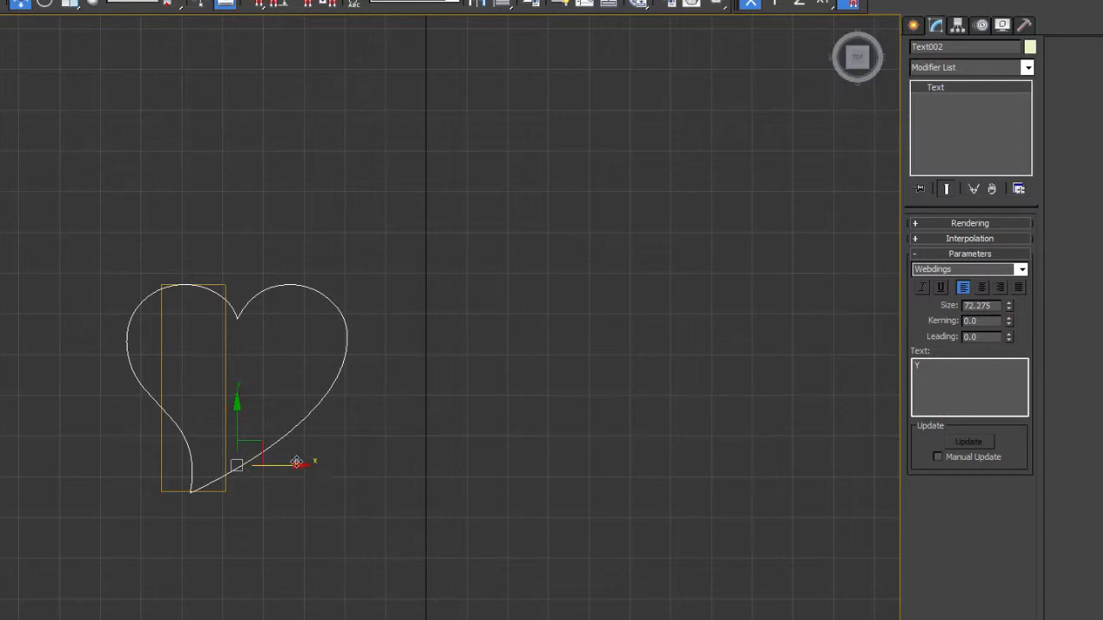
drag(293, 465, 448, 461)
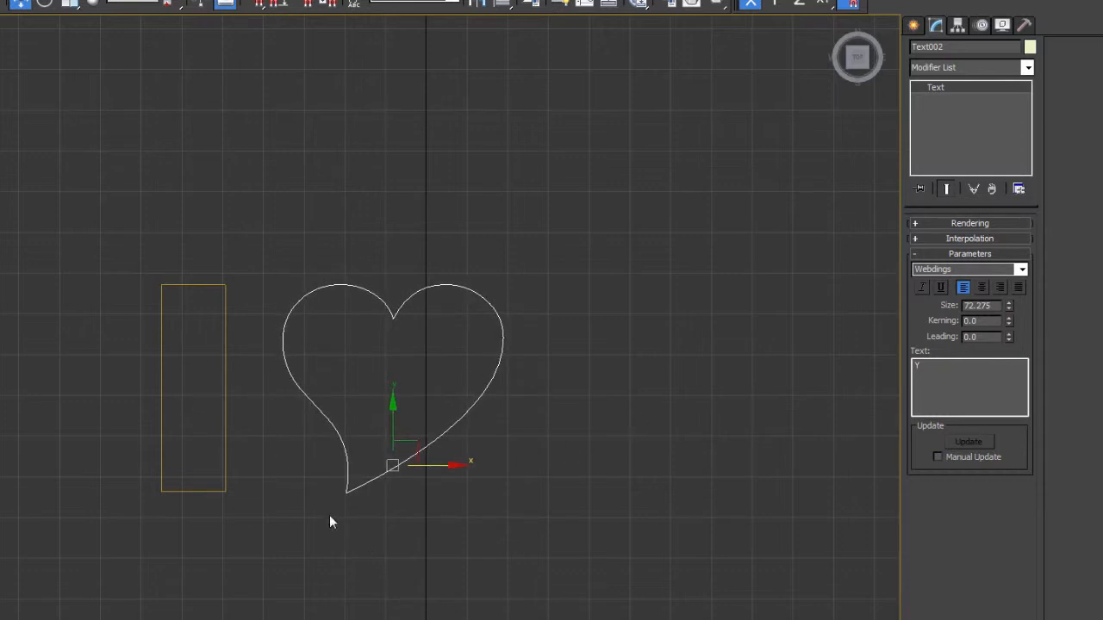
middle_drag(329, 521, 422, 400)
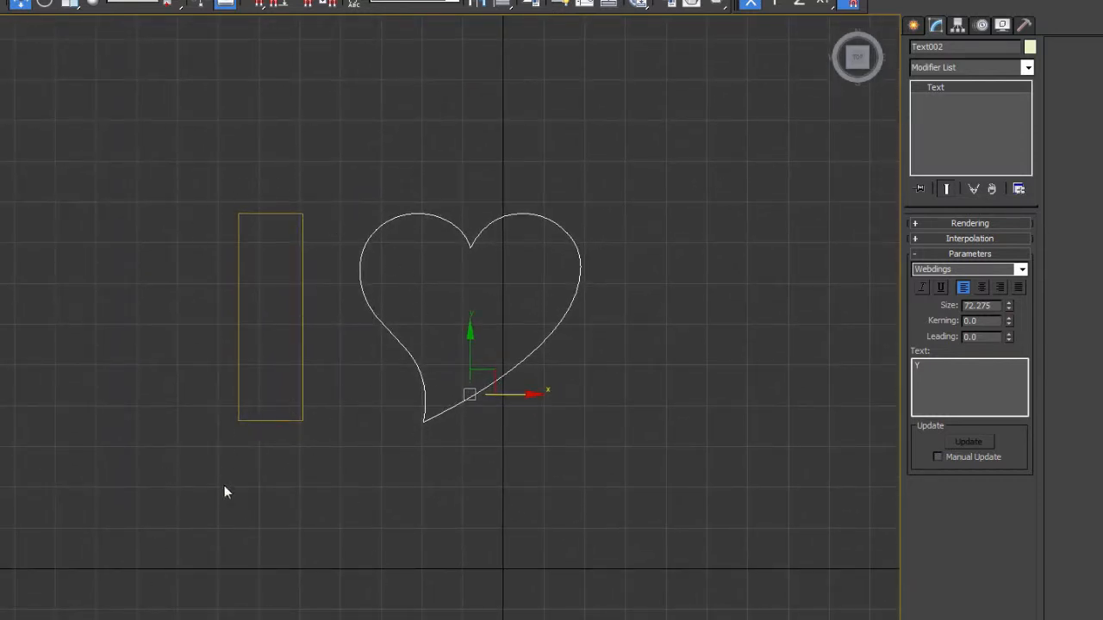
middle_drag(337, 472, 334, 454)
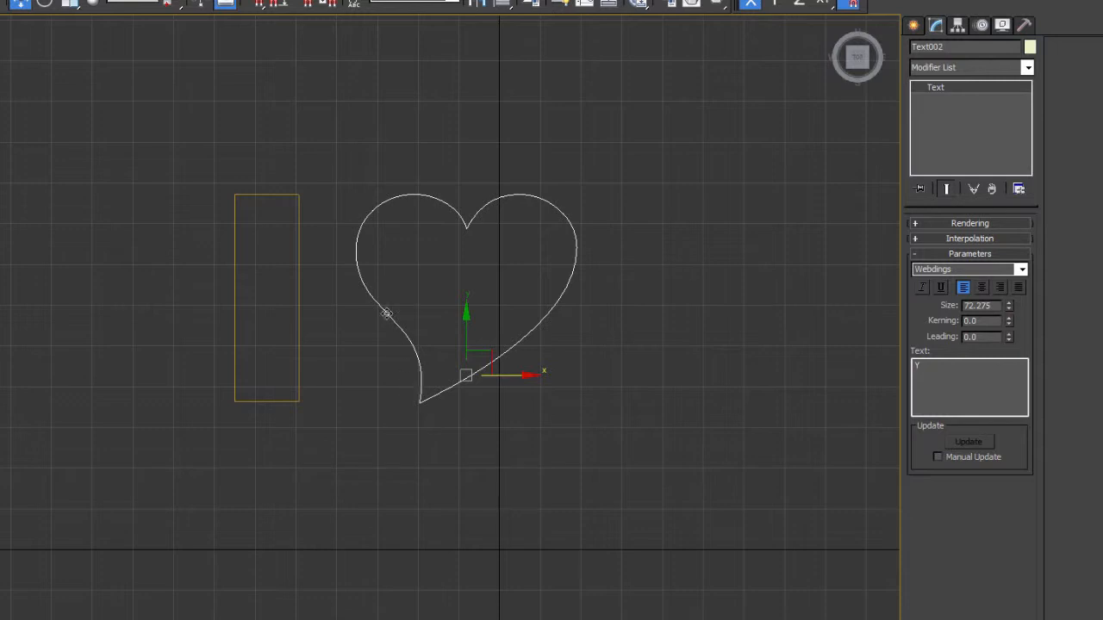
middle_drag(396, 372, 339, 330)
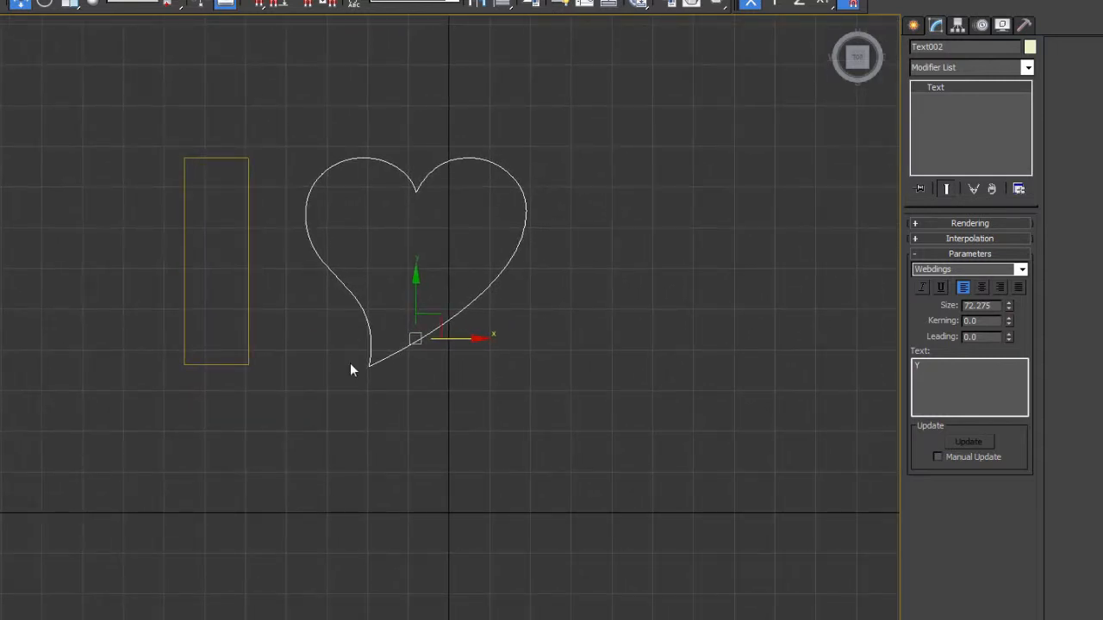
middle_drag(339, 361, 355, 343)
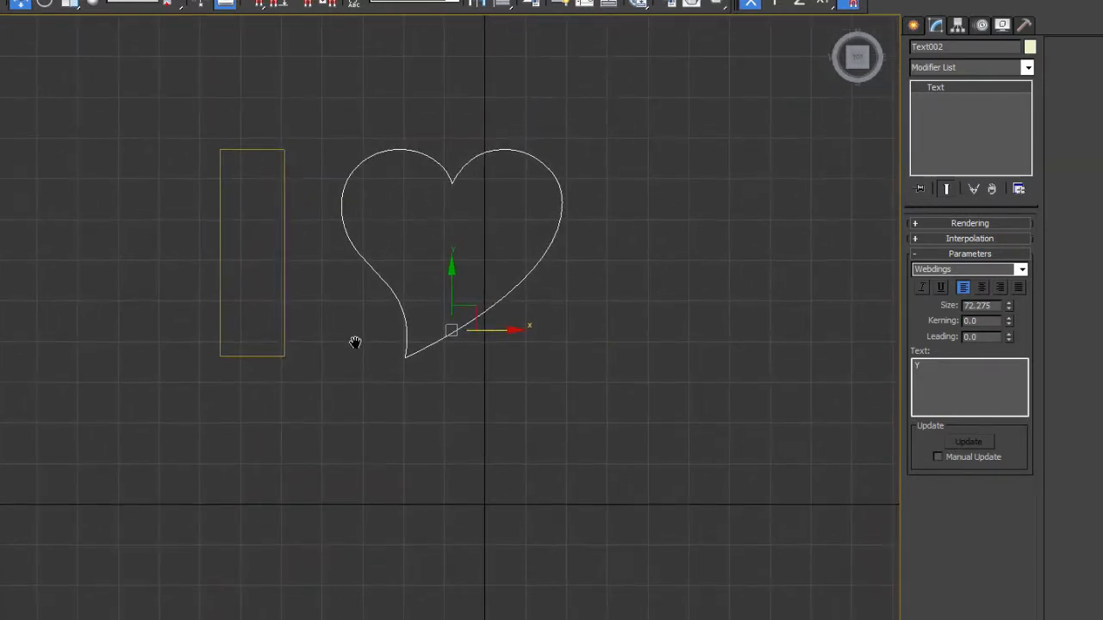
scroll(351, 349, up, 3)
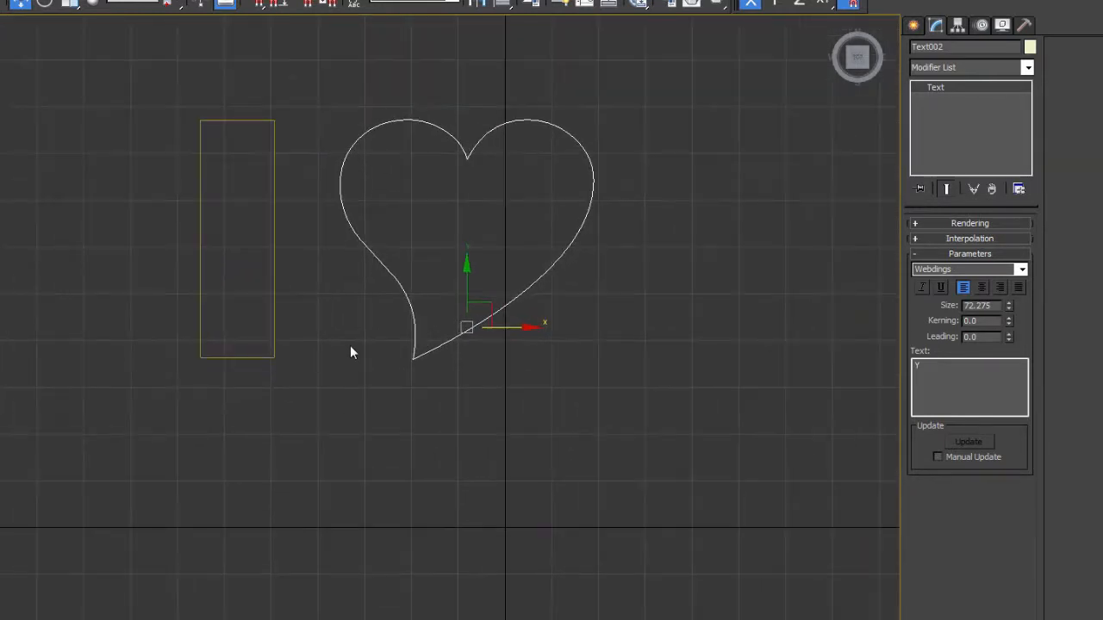
scroll(347, 351, down, 2)
scroll(347, 351, up, 2)
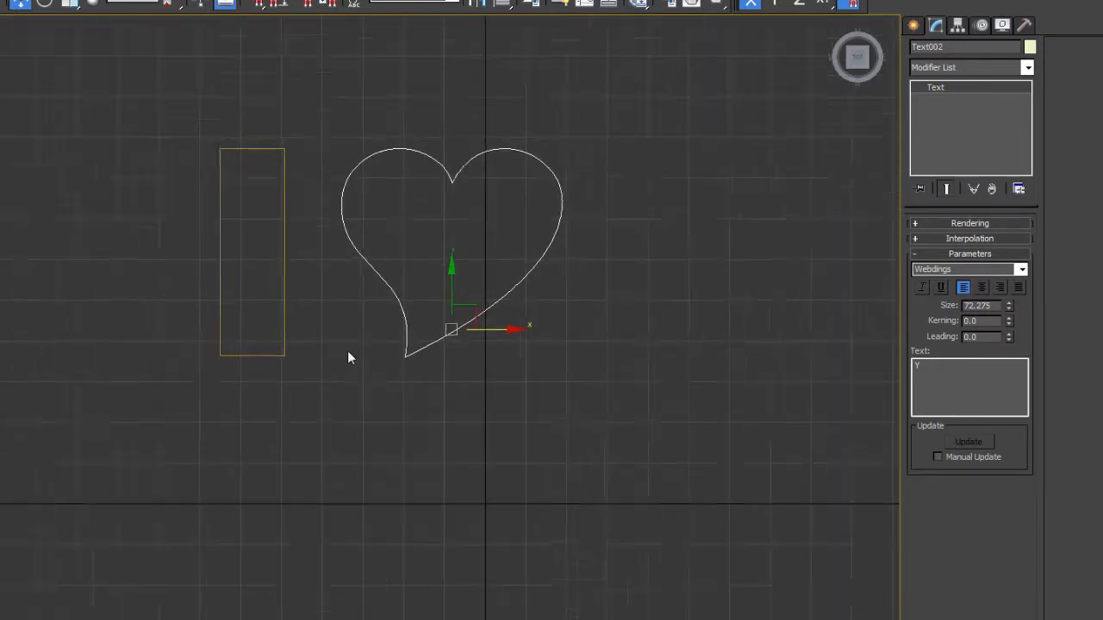
scroll(347, 350, down, 2)
scroll(336, 366, up, 4)
scroll(334, 362, down, 4)
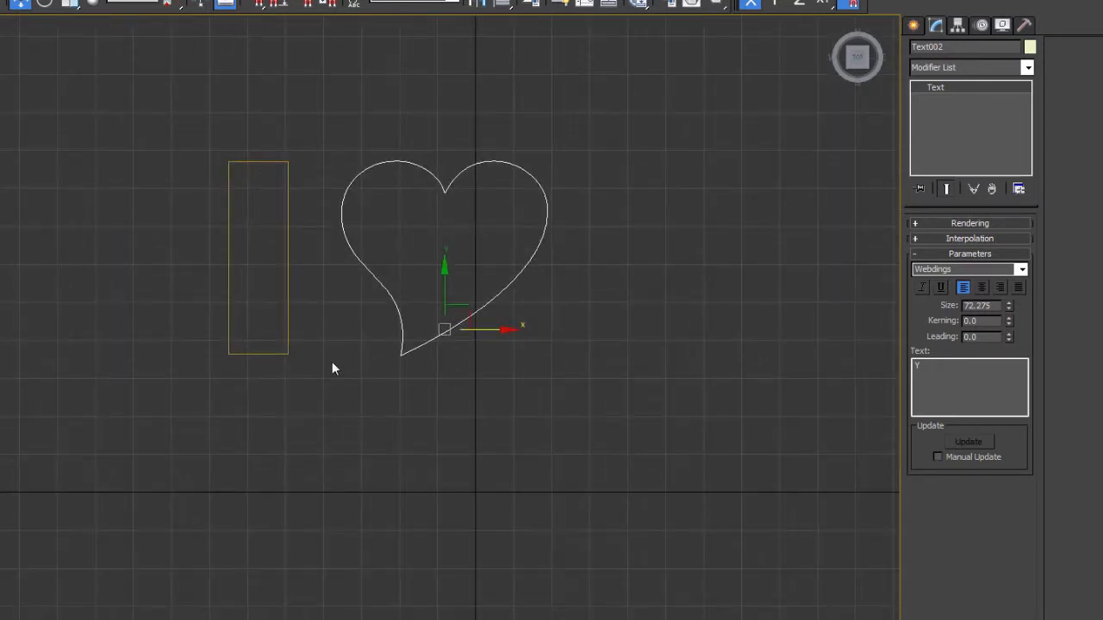
scroll(332, 367, up, 1)
mouse_move(347, 306)
middle_down()
mouse_move(290, 318)
mouse_move(289, 344)
mouse_move(369, 352)
mouse_move(315, 330)
mouse_move(330, 311)
mouse_move(298, 341)
mouse_move(350, 290)
middle_up()
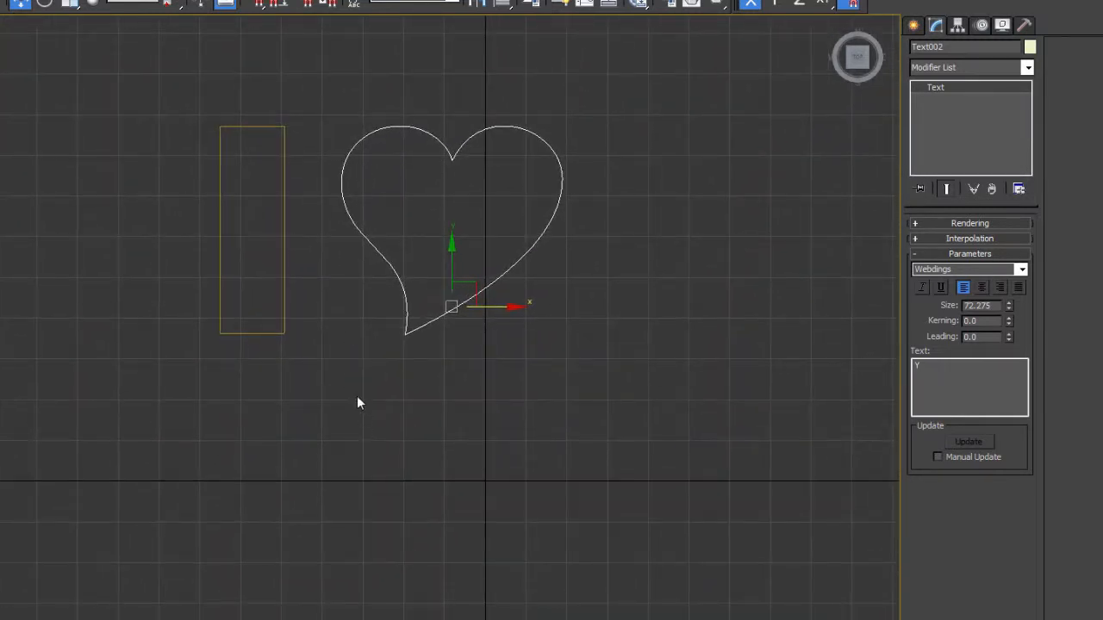
scroll(354, 387, up, 2)
scroll(352, 390, down, 3)
scroll(352, 384, up, 2)
scroll(349, 380, down, 1)
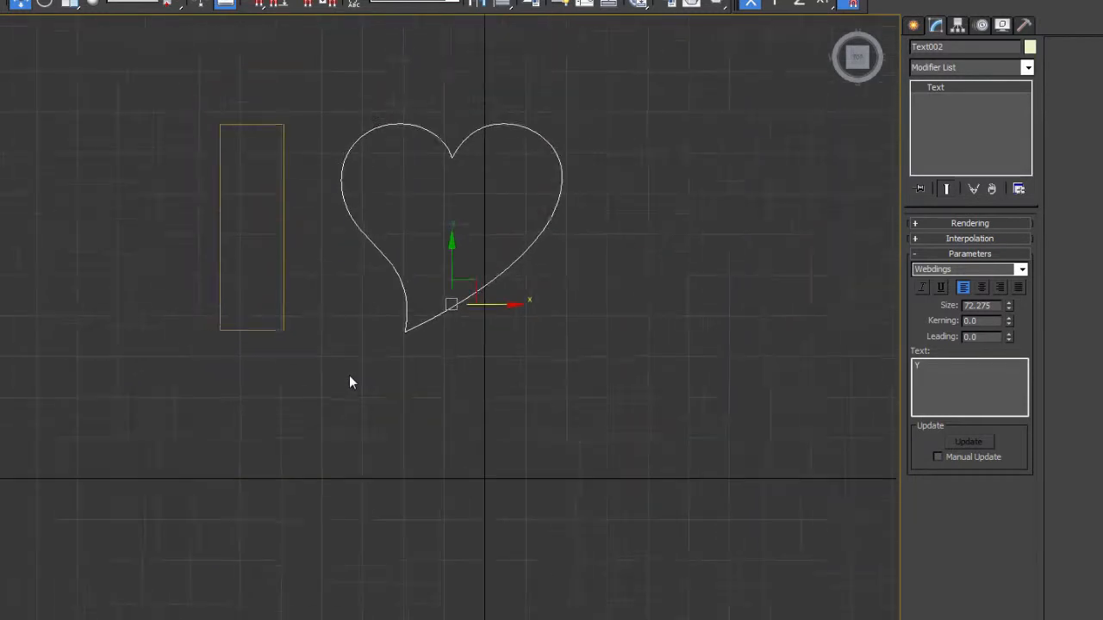
scroll(343, 381, up, 1)
scroll(343, 381, down, 1)
mouse_move(347, 313)
middle_down()
mouse_move(334, 368)
mouse_move(333, 315)
middle_up()
scroll(338, 353, up, 1)
Create a new text spline containing 3 in the Arial Black font and place it below the letter I
click(340, 416)
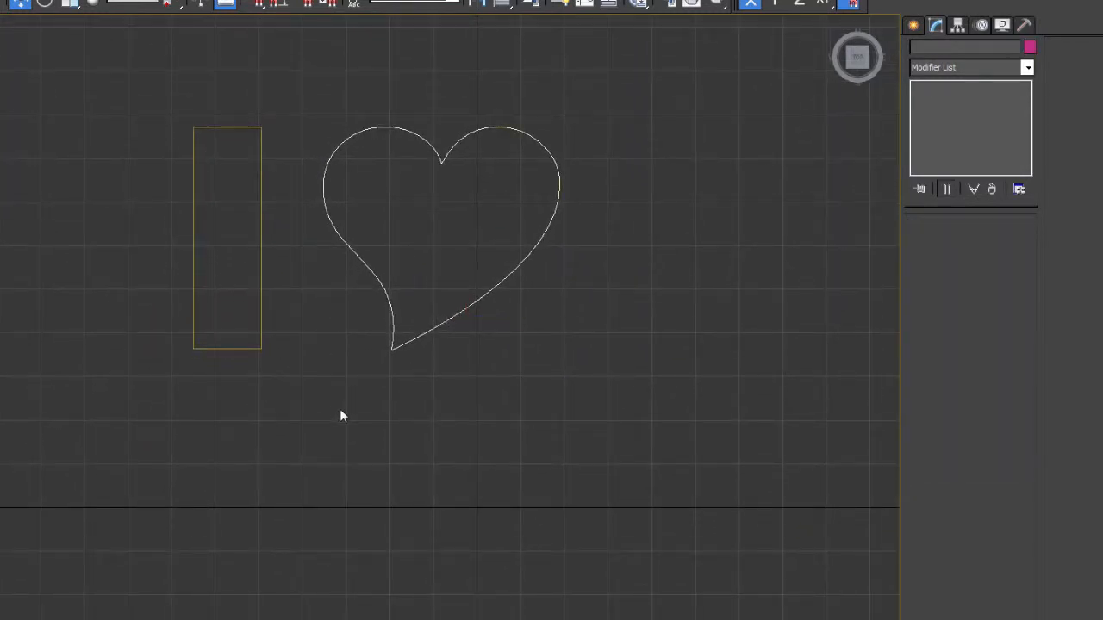
click(918, 26)
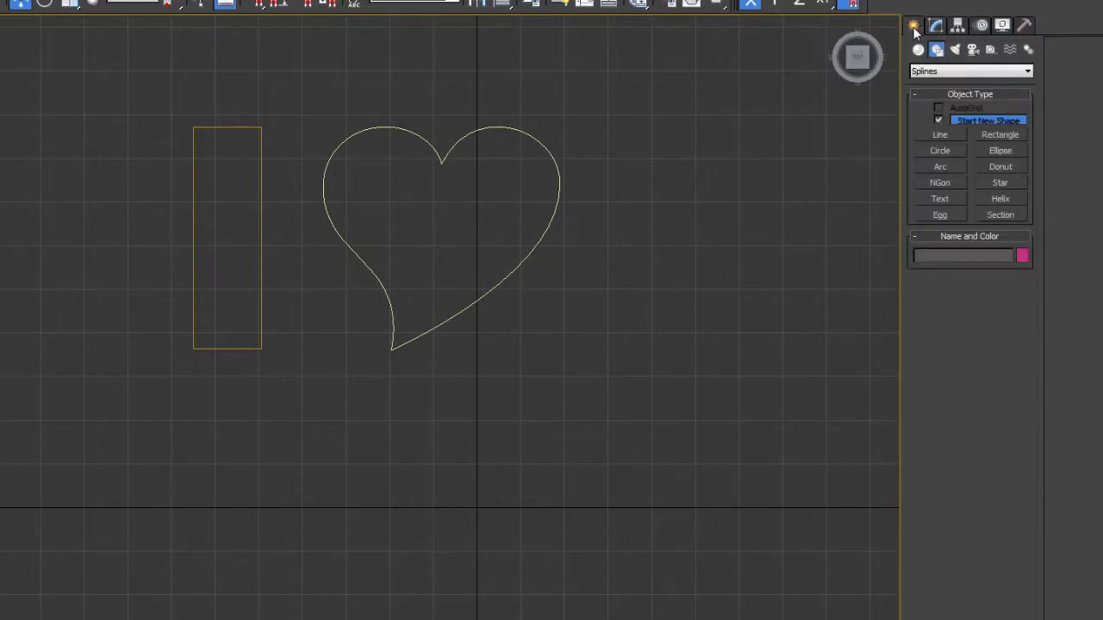
key(g)
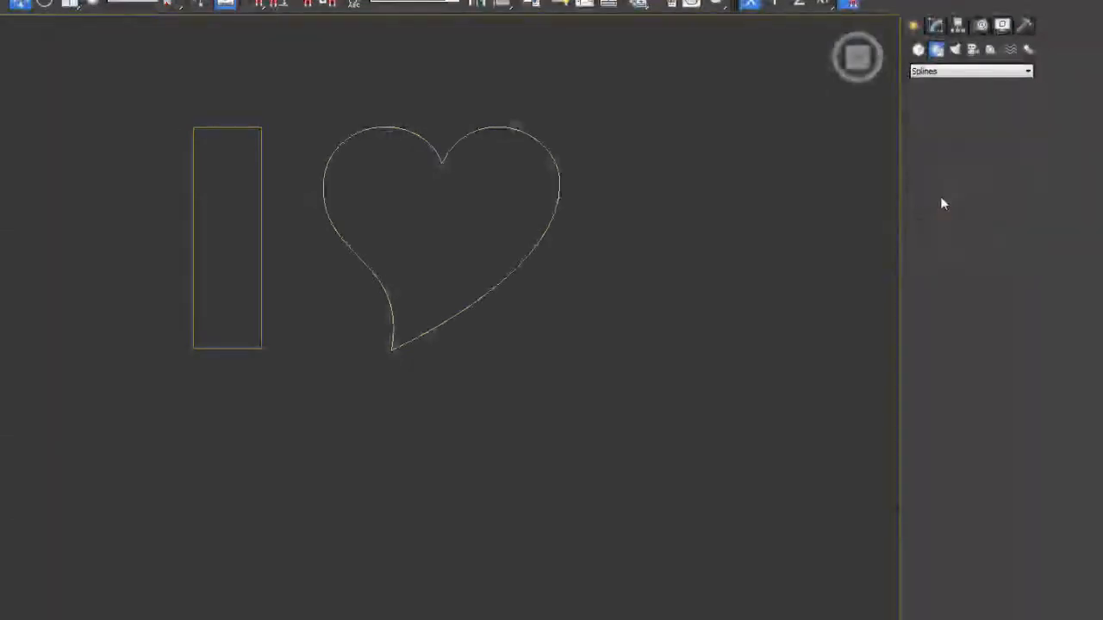
click(941, 199)
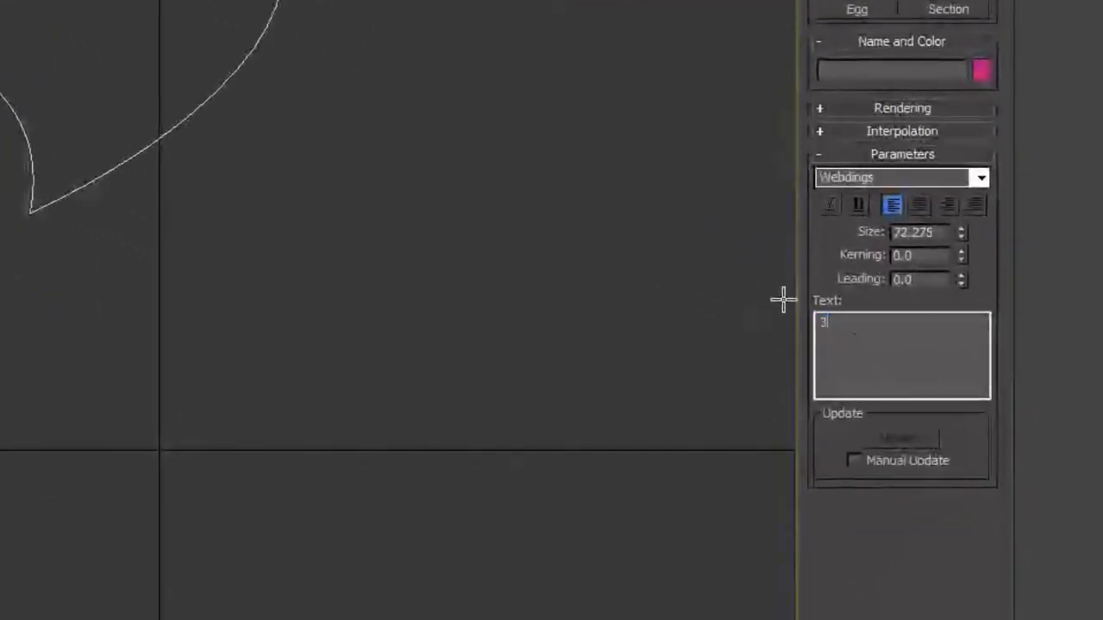
click(983, 178)
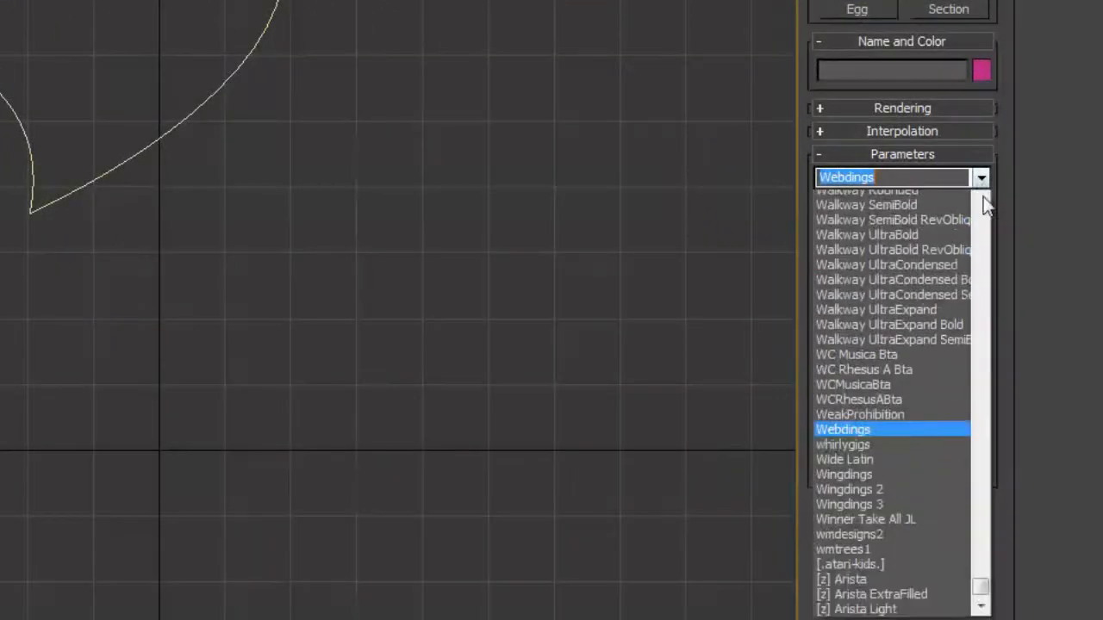
drag(980, 610, 994, 215)
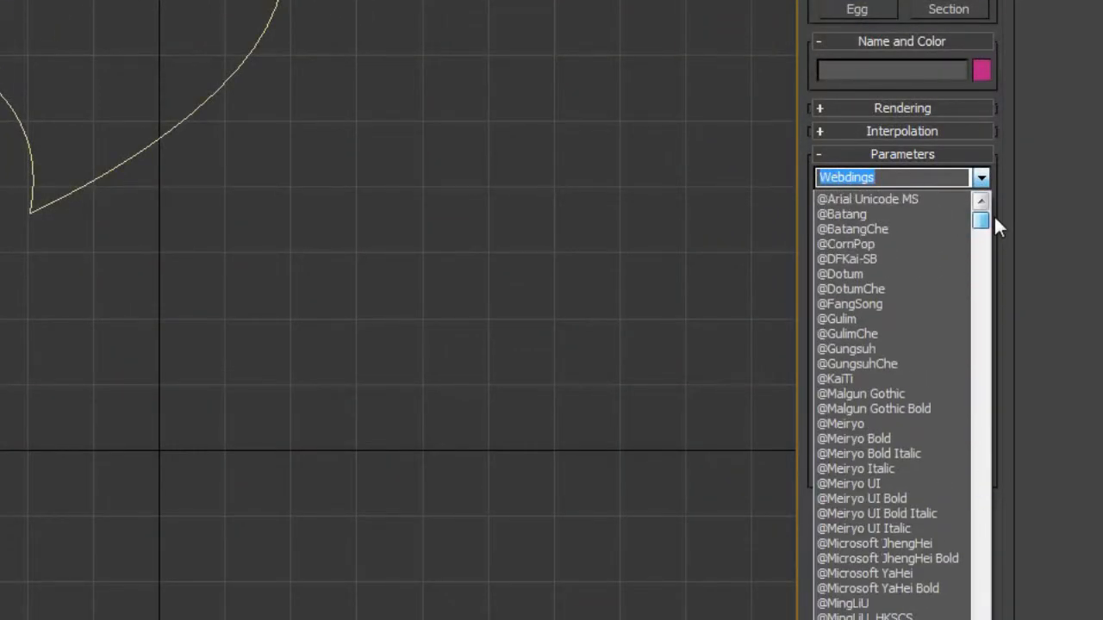
scroll(842, 423, down, 10)
scroll(887, 422, down, 8)
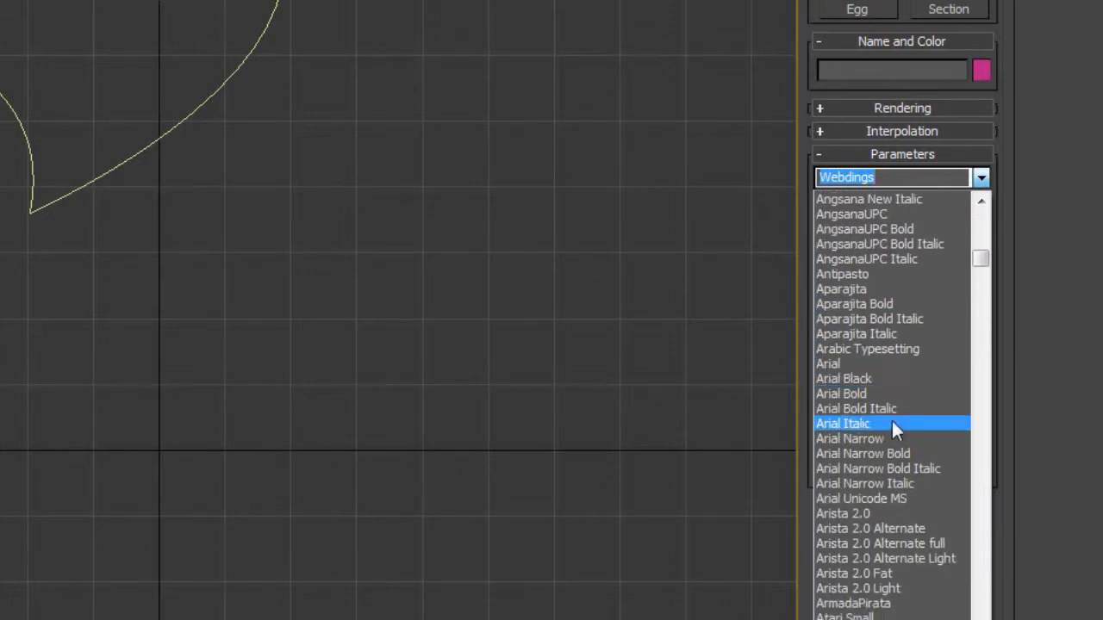
click(847, 379)
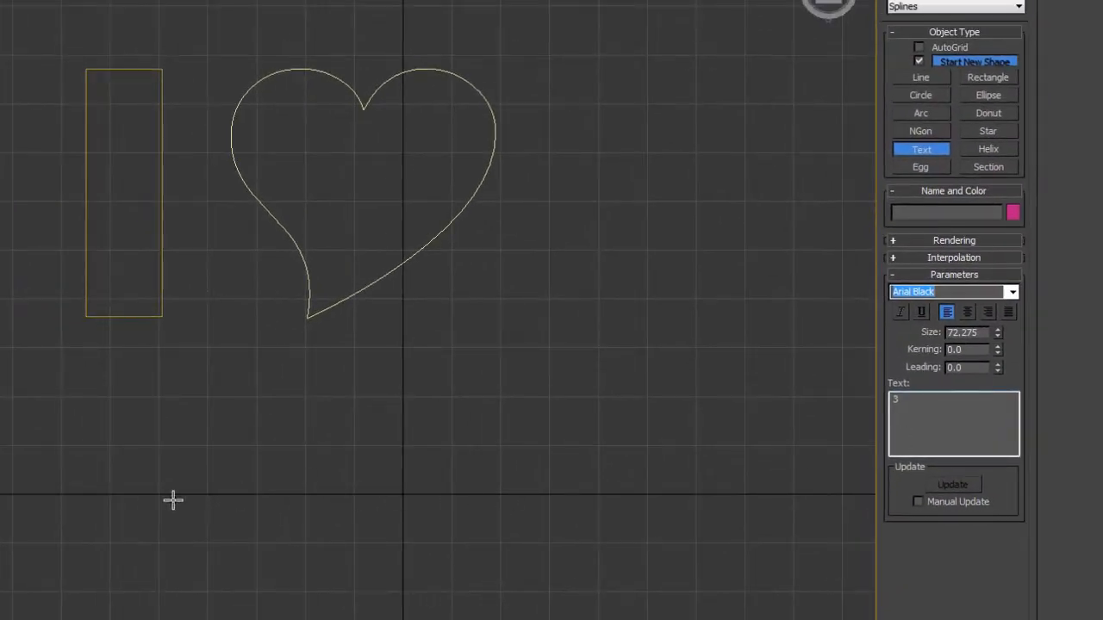
click(124, 565)
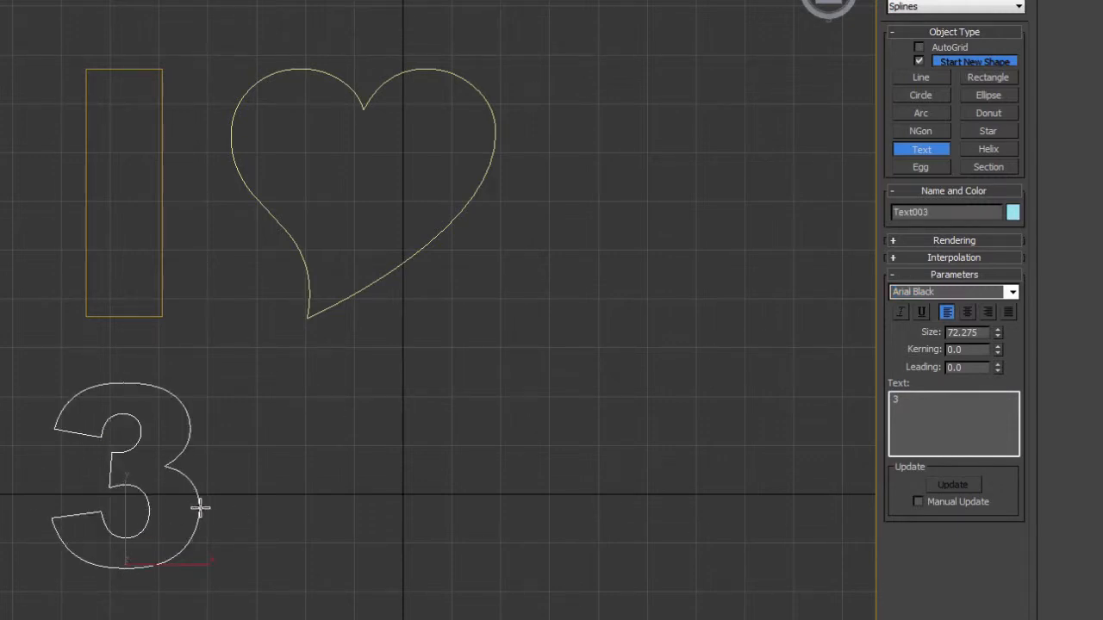
right_click(480, 386)
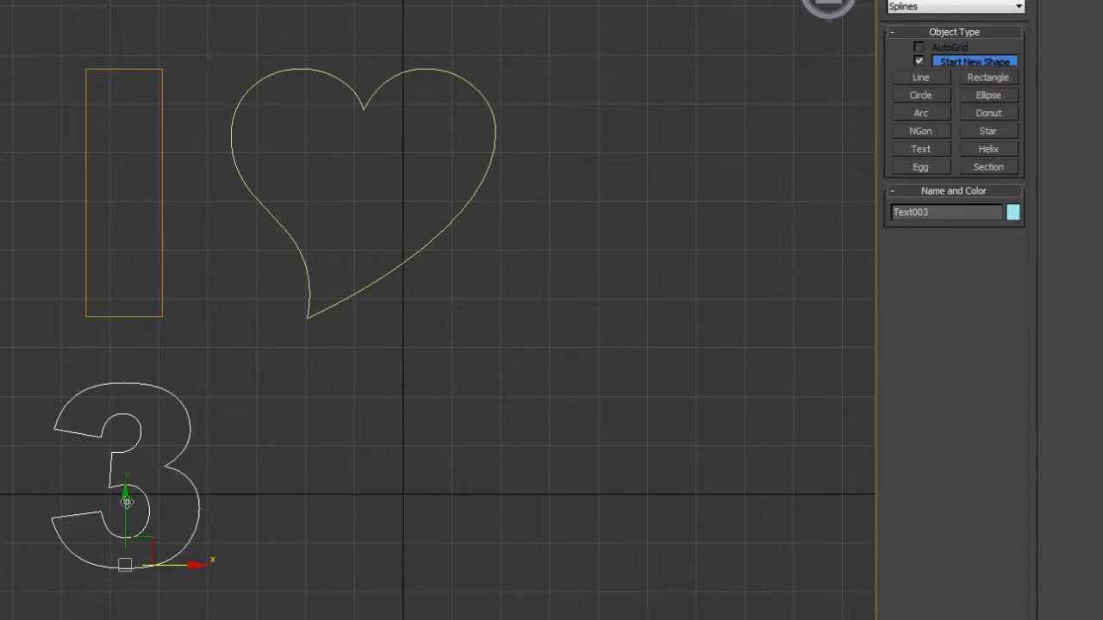
Try moving the 3 up along the Y axis over the letter I and undo the move
drag(126, 504, 145, 249)
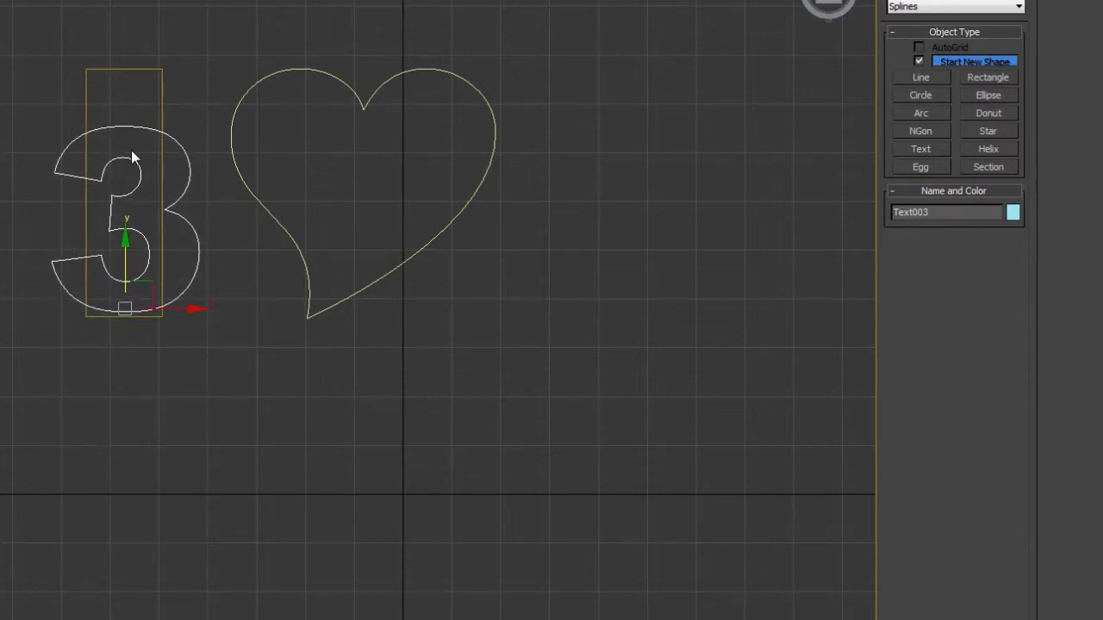
key(ctrl+z)
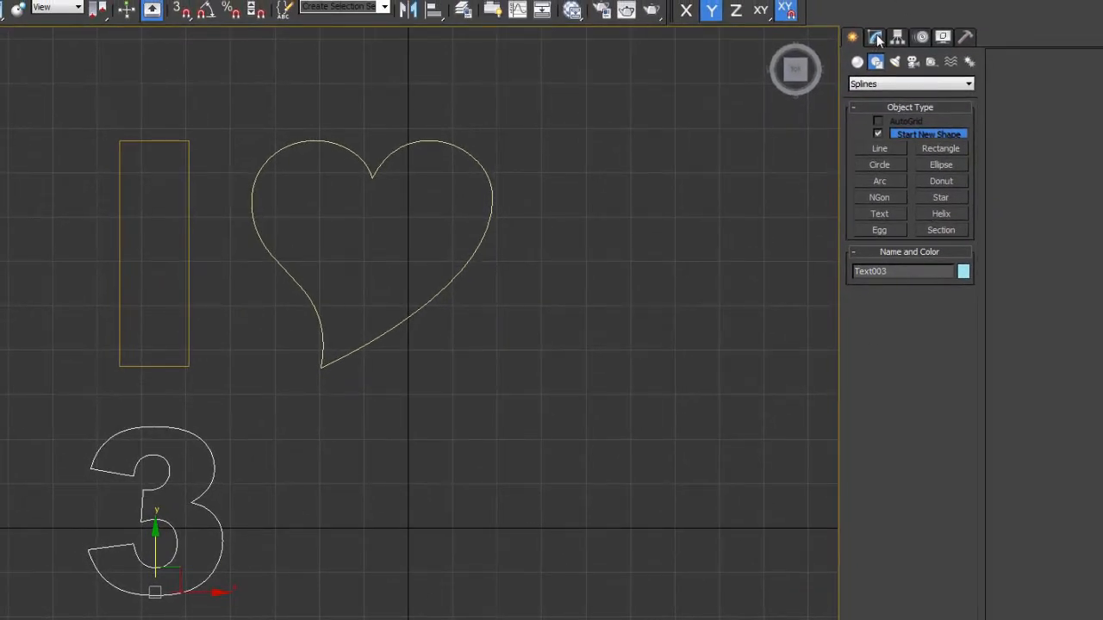
Set the 3's text size to 100 and compare it with the size of the letter I
click(877, 40)
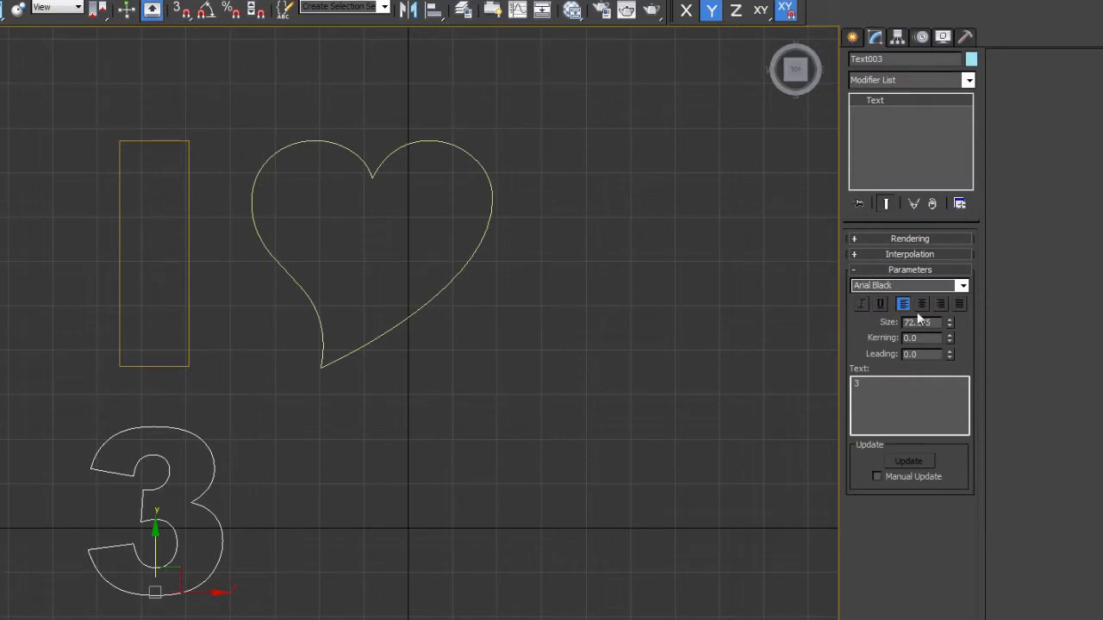
text(100)
key(Return)
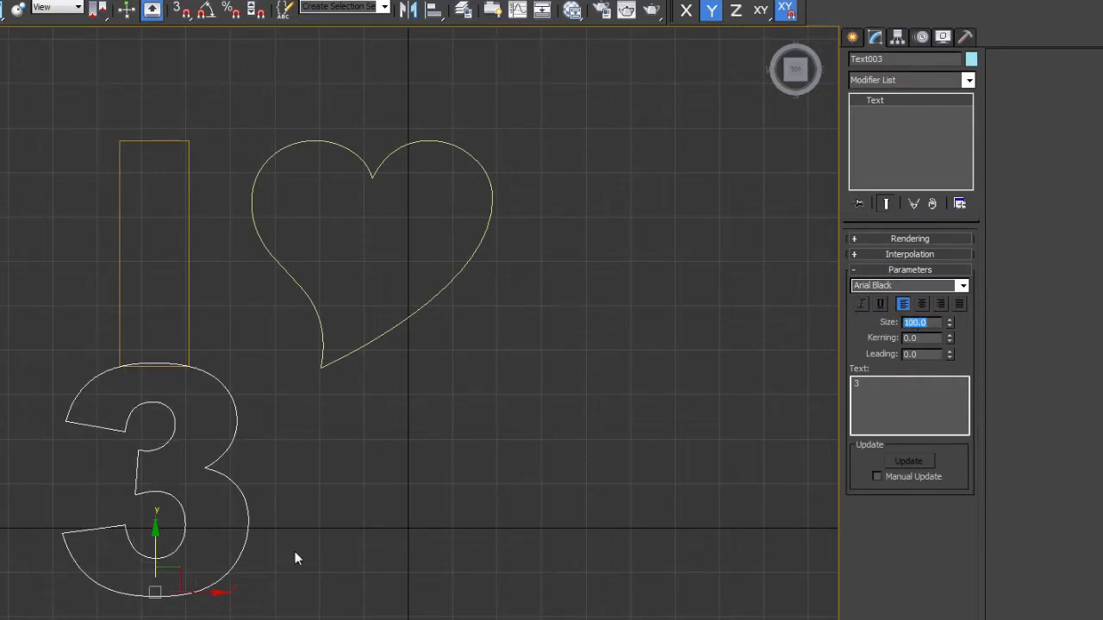
click(240, 315)
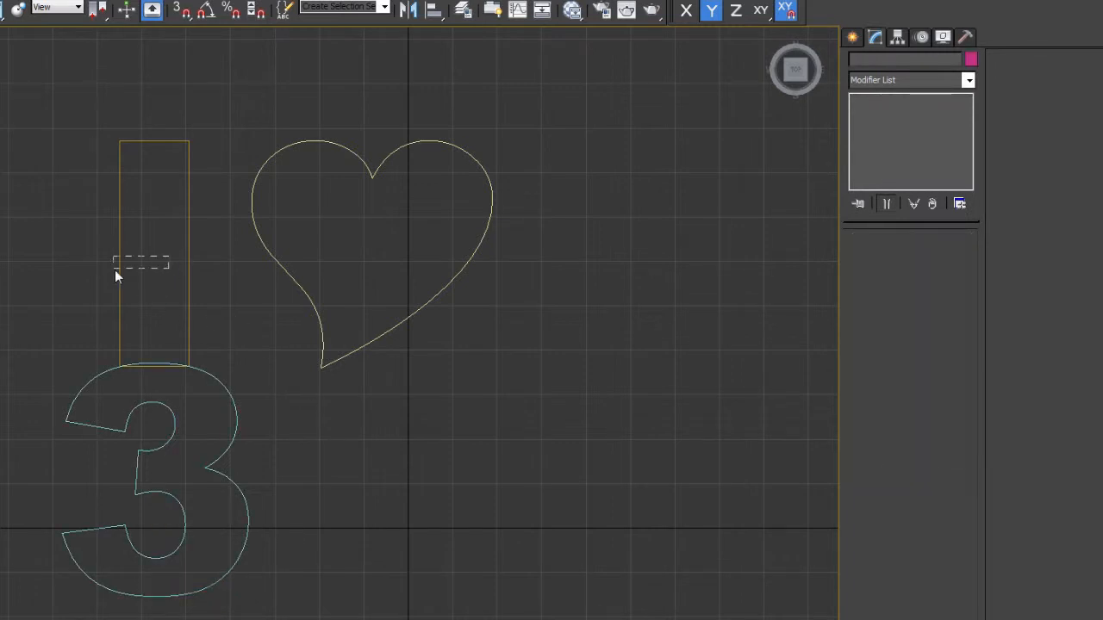
drag(168, 257, 115, 270)
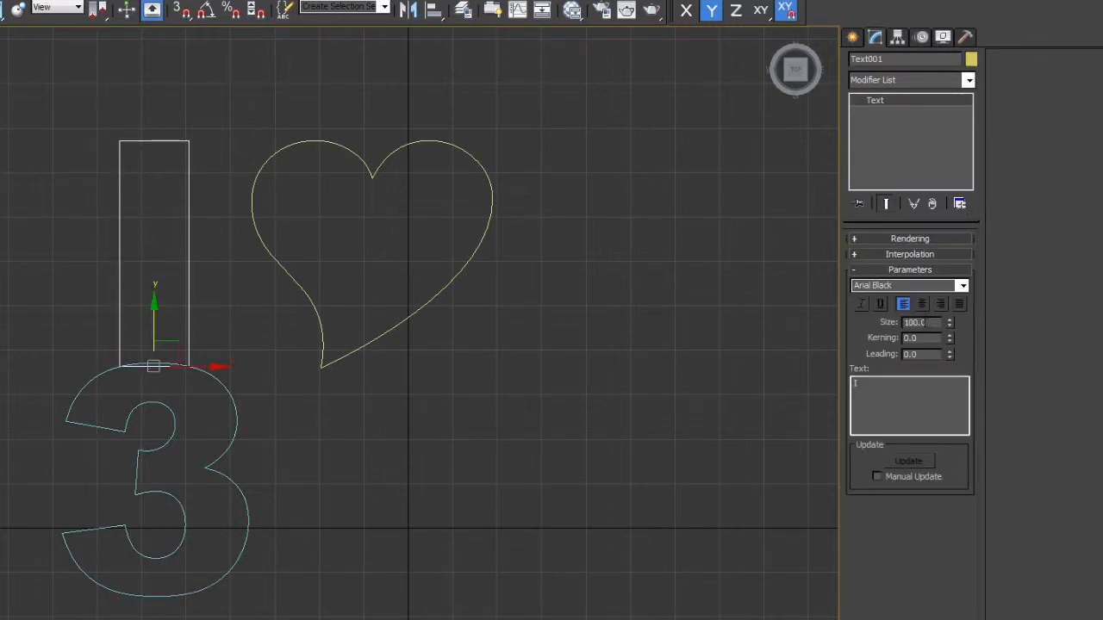
drag(934, 323, 889, 323)
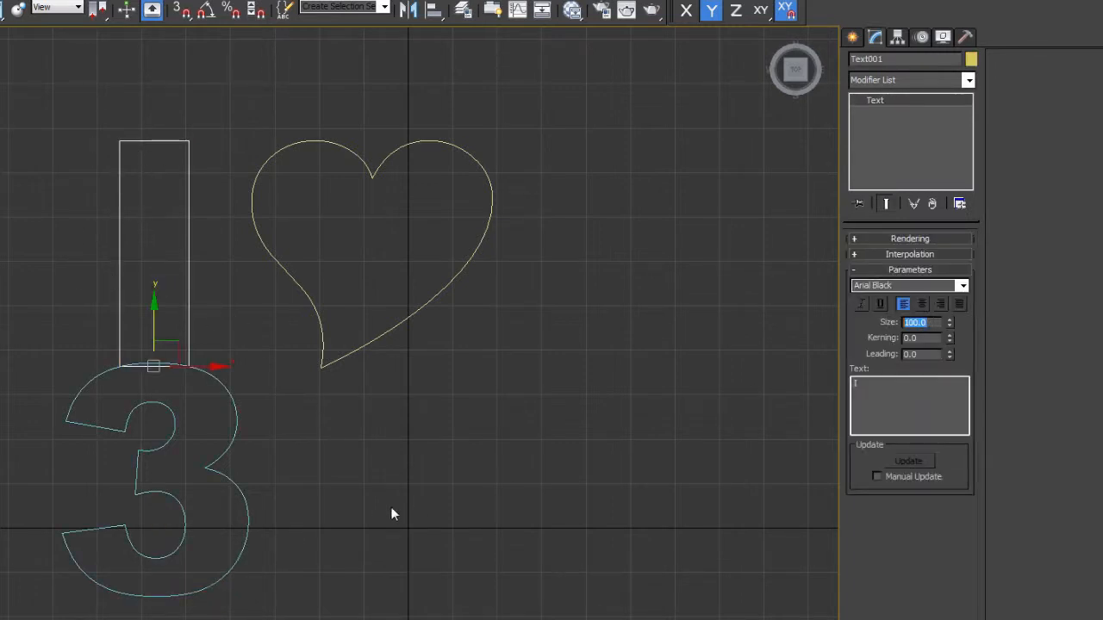
Move the 3 down along the Y axis to leave a clear gap beneath the letter I
click(233, 483)
middle_drag(231, 500, 236, 458)
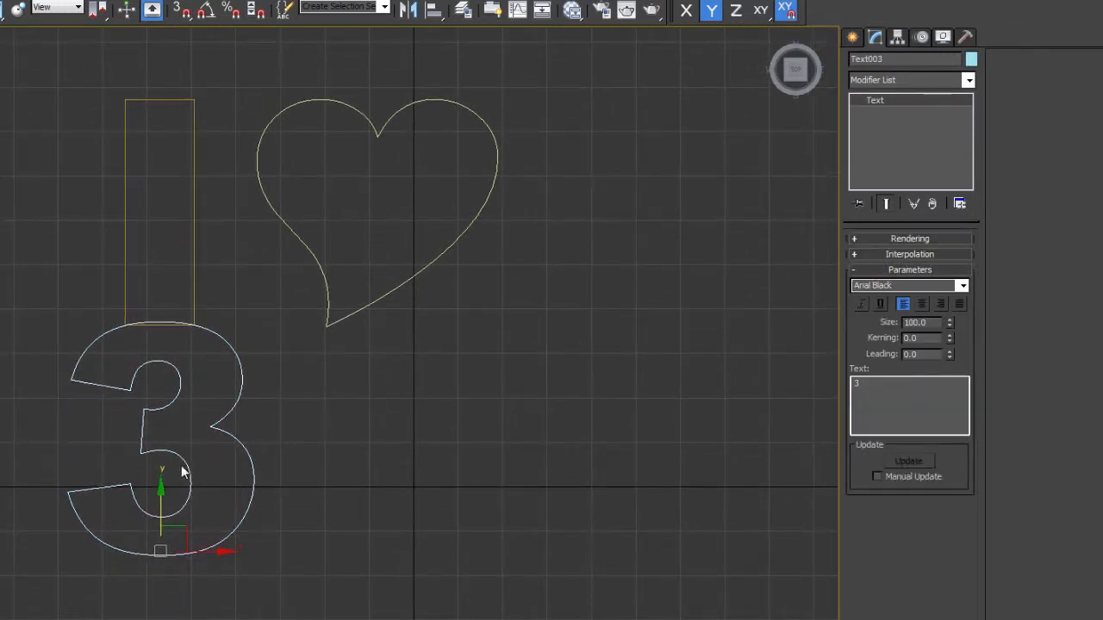
drag(160, 501, 161, 571)
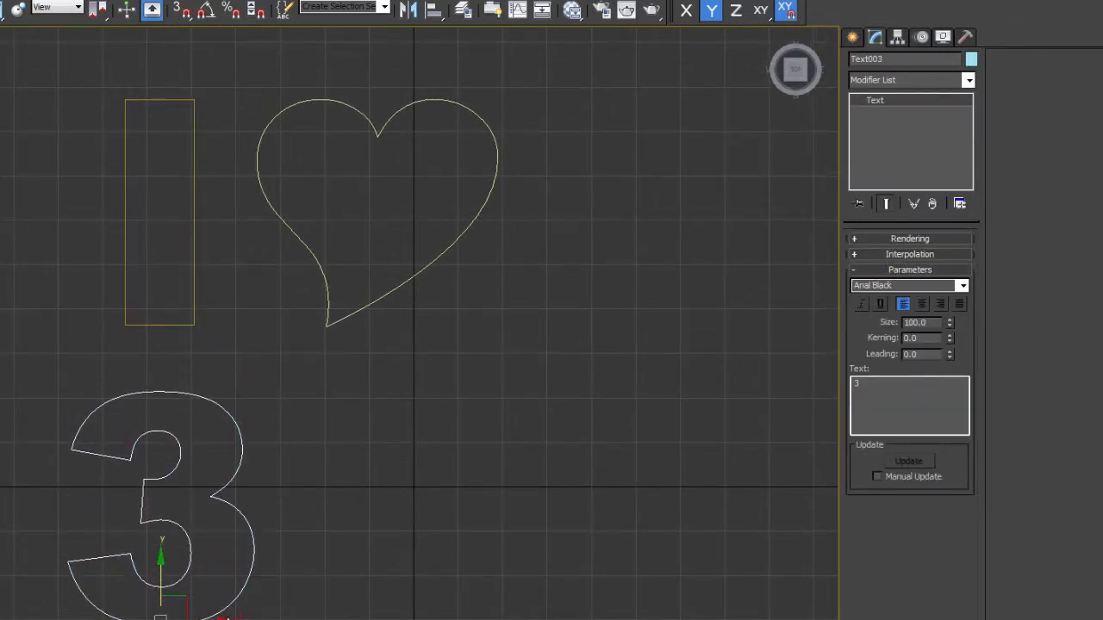
drag(221, 619, 215, 619)
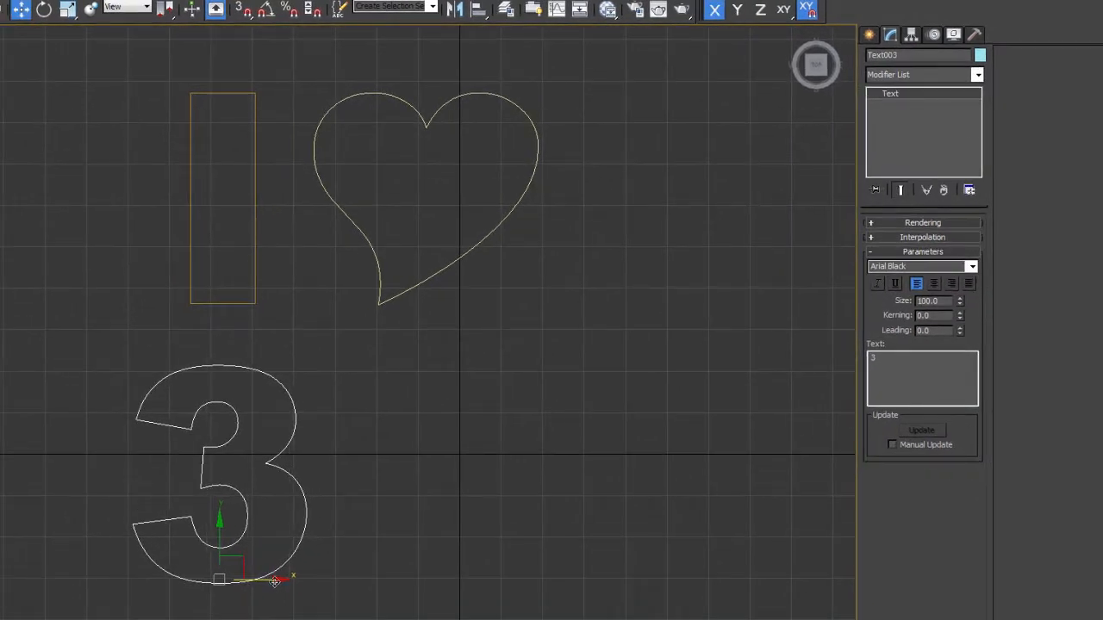
click(220, 528)
click(207, 556)
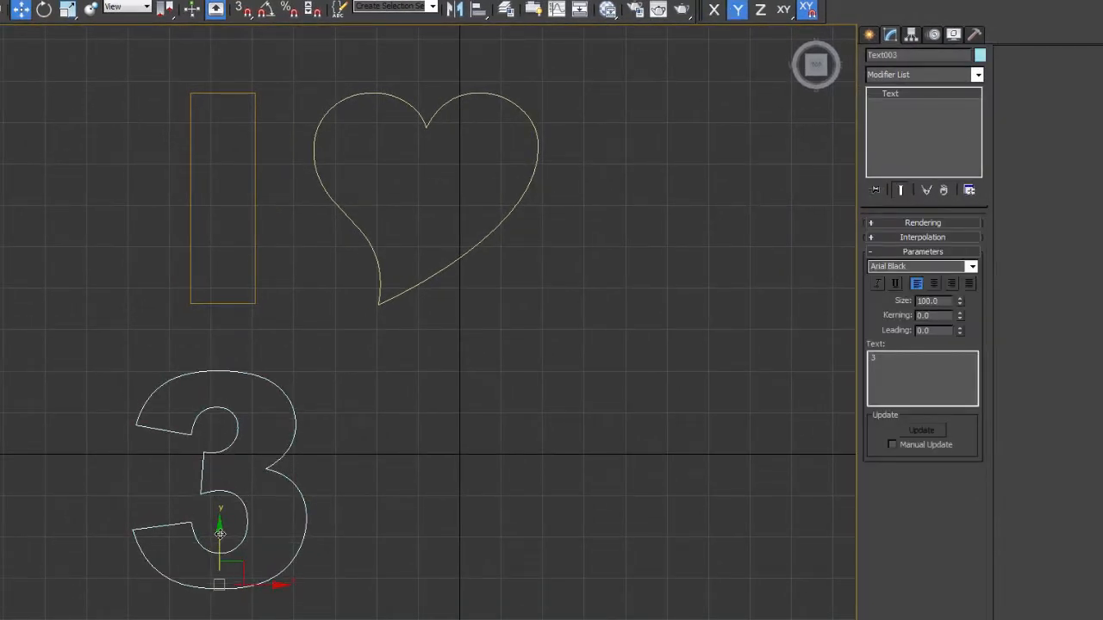
click(367, 482)
middle_drag(331, 465, 341, 443)
click(221, 545)
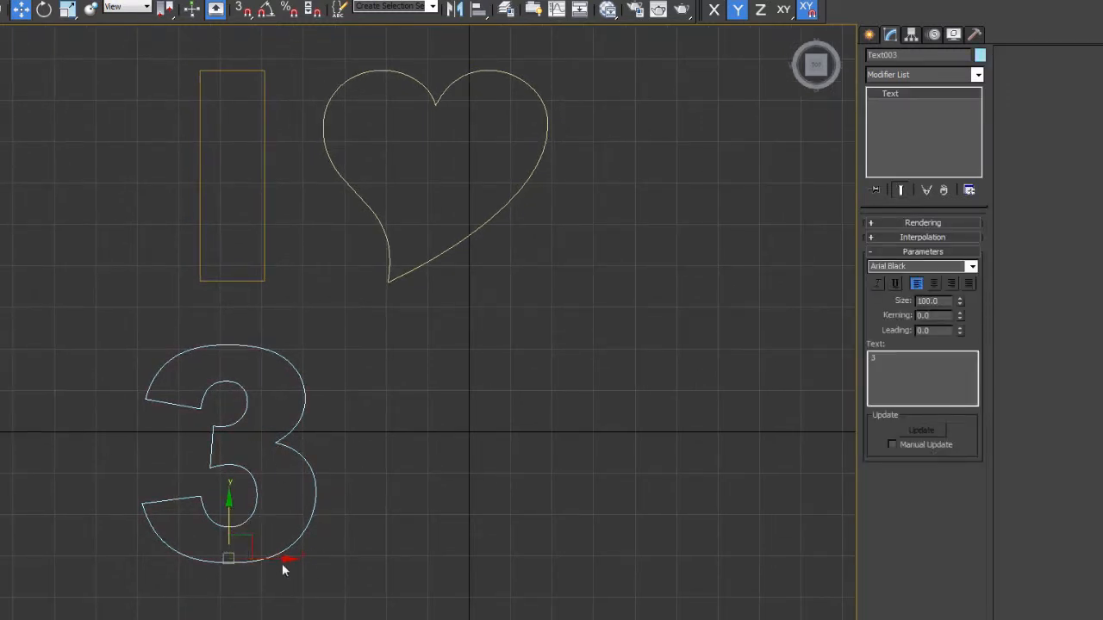
Reposition the 3 below the letter I using free XY-plane movement and single-axis constraints
drag(244, 545, 290, 478)
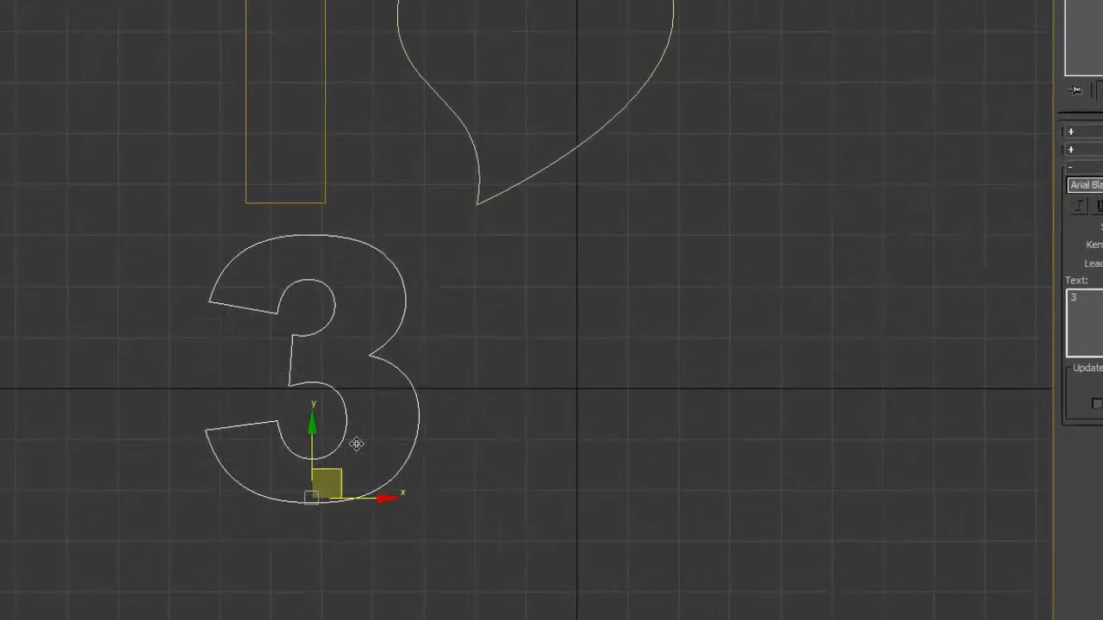
drag(356, 444, 395, 533)
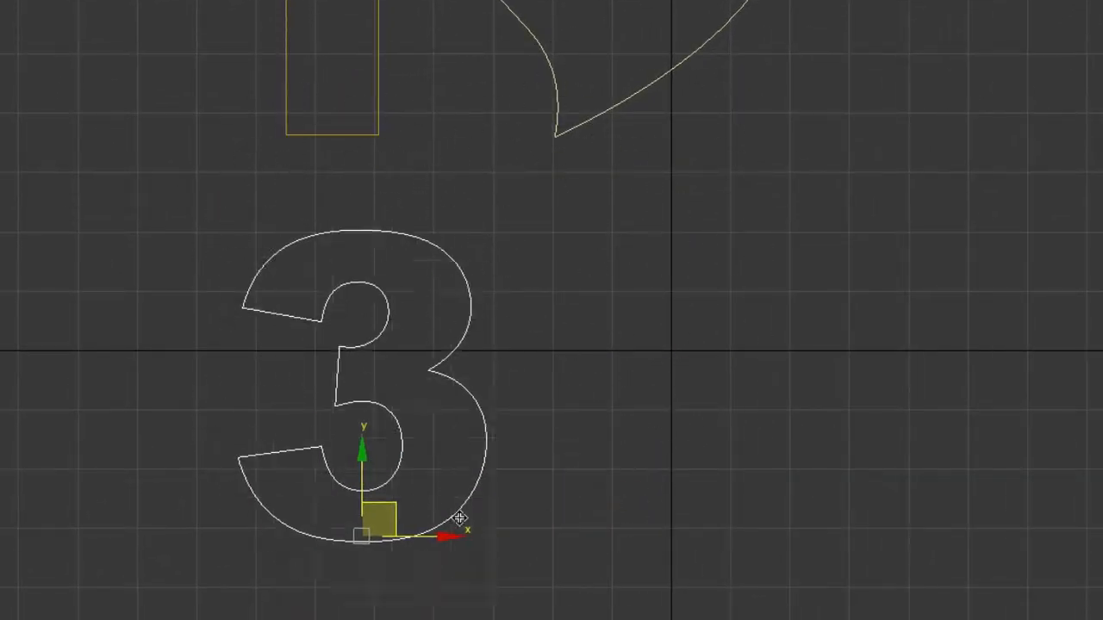
drag(459, 518, 371, 525)
drag(327, 454, 425, 437)
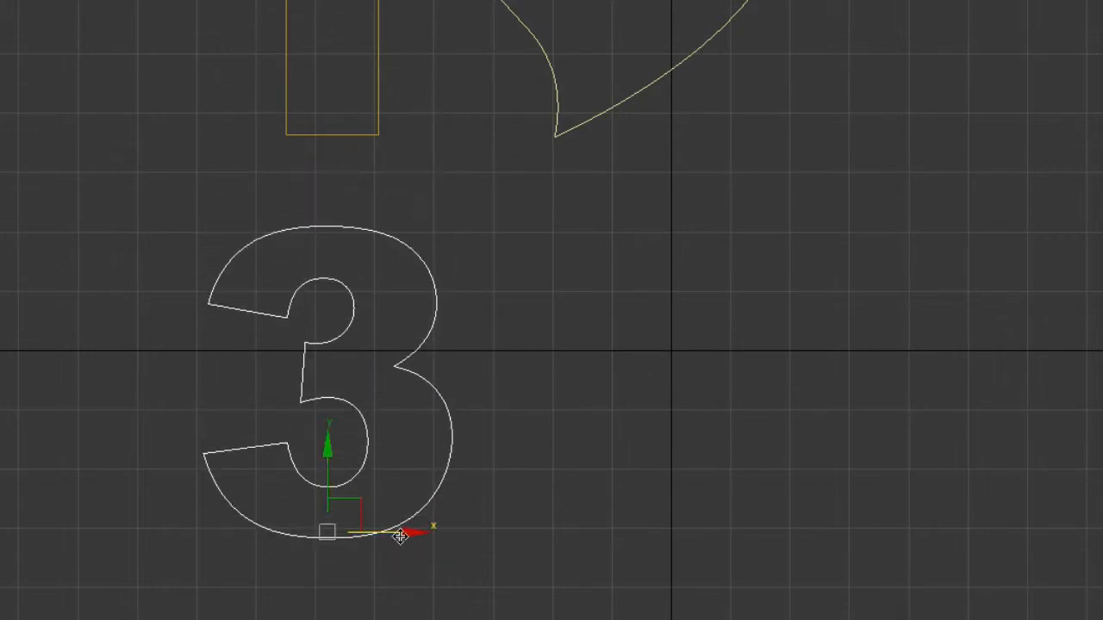
drag(400, 536, 422, 511)
right_click(423, 511)
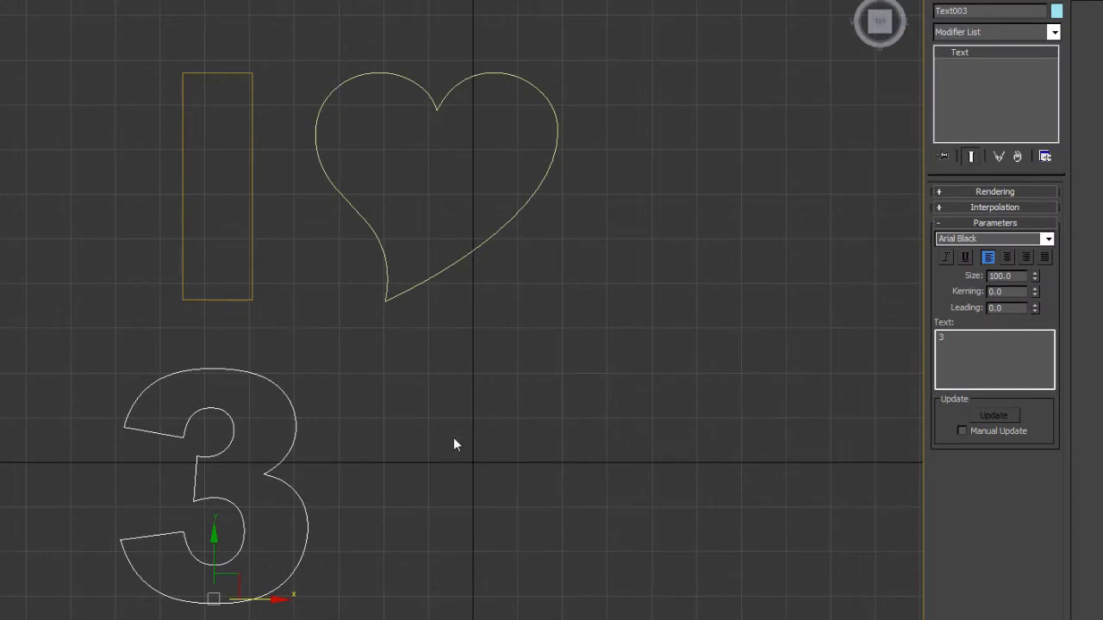
Create a new text spline containing D in Arial Black at size 100 and place it beside the 3, below the heart
middle_drag(455, 443, 454, 420)
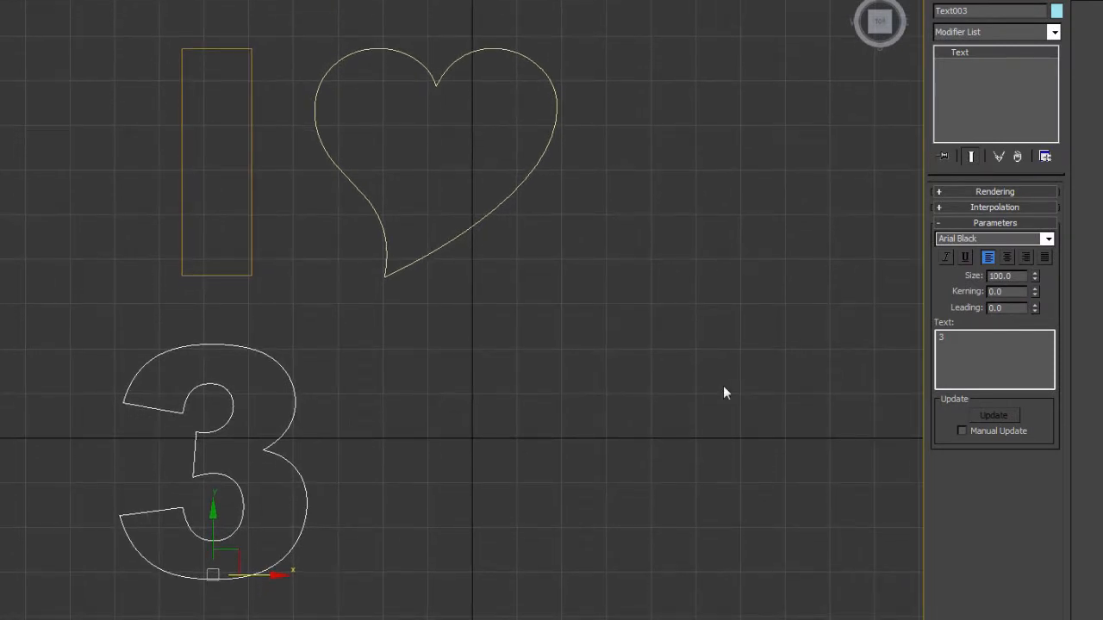
click(942, 3)
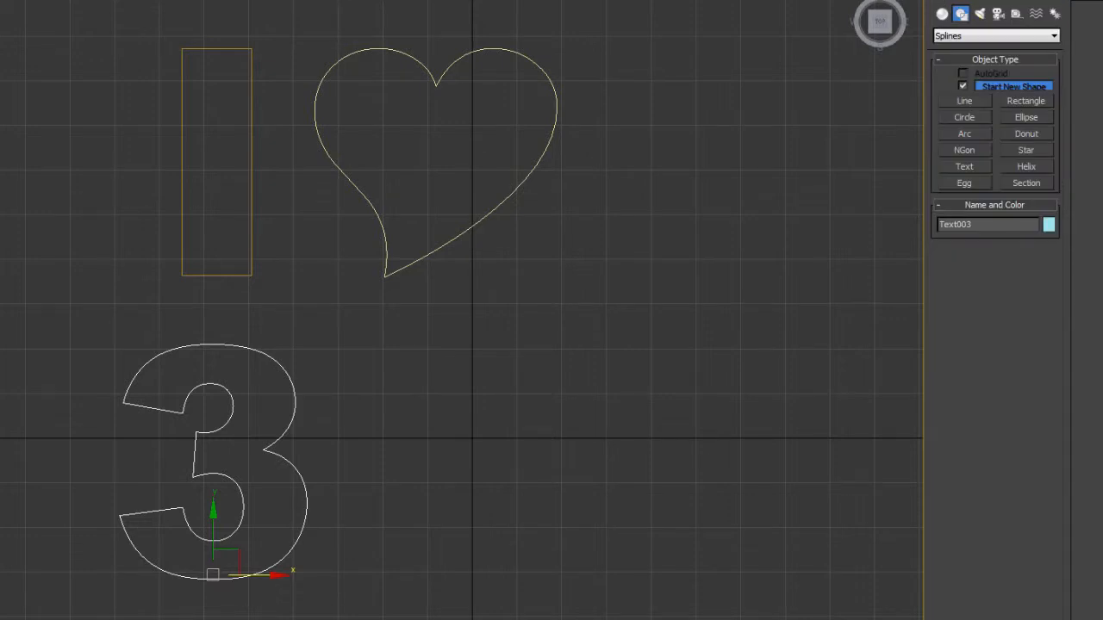
click(968, 168)
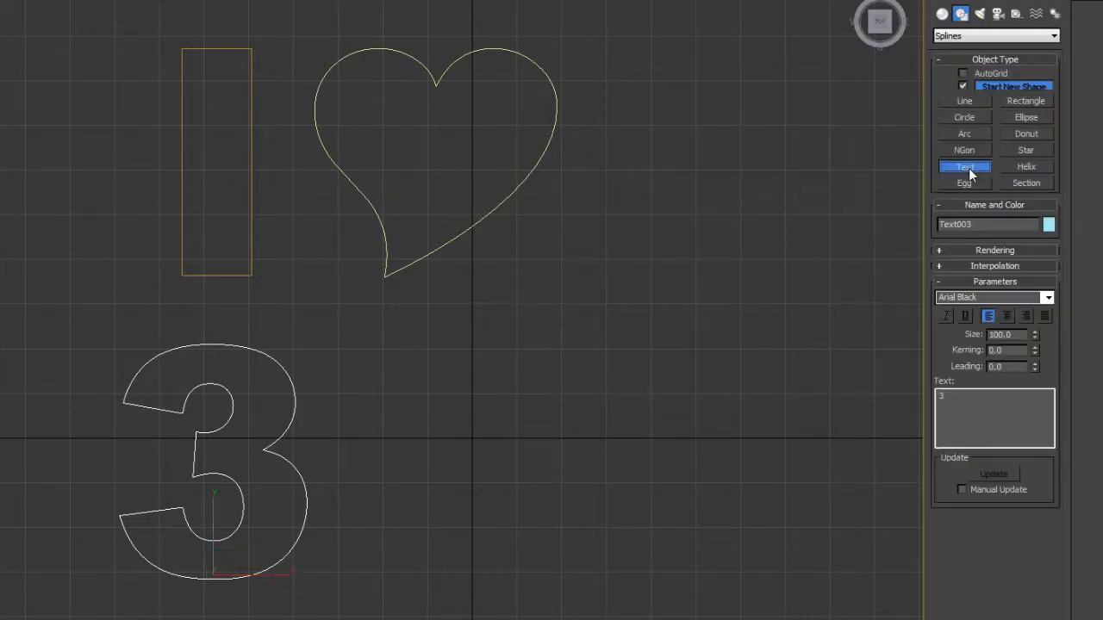
drag(963, 411, 868, 404)
text(D)
click(420, 580)
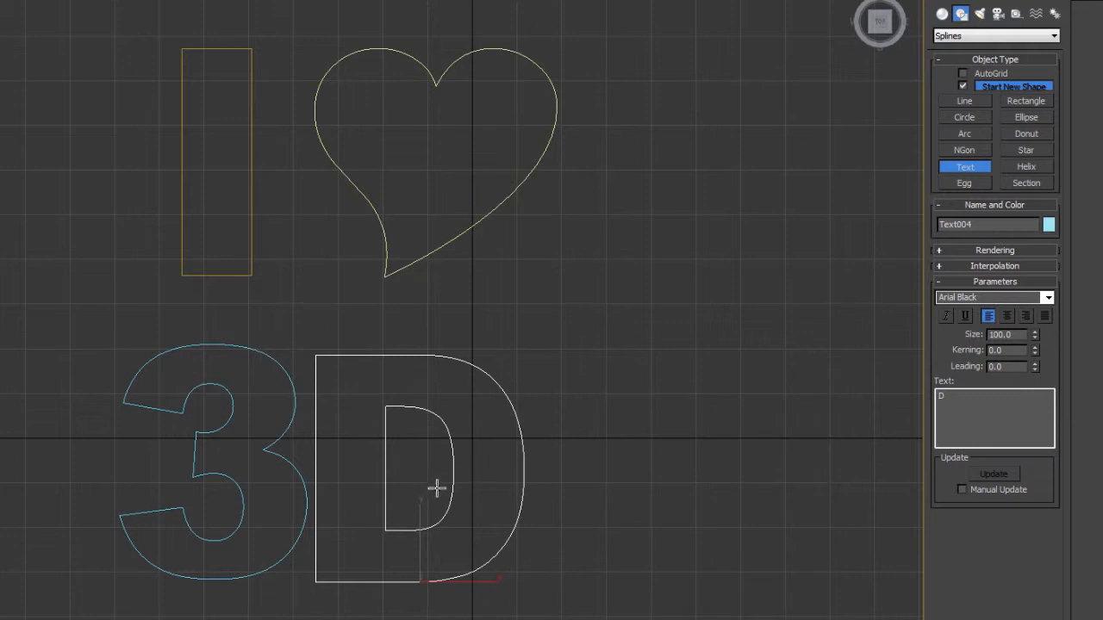
right_click(539, 426)
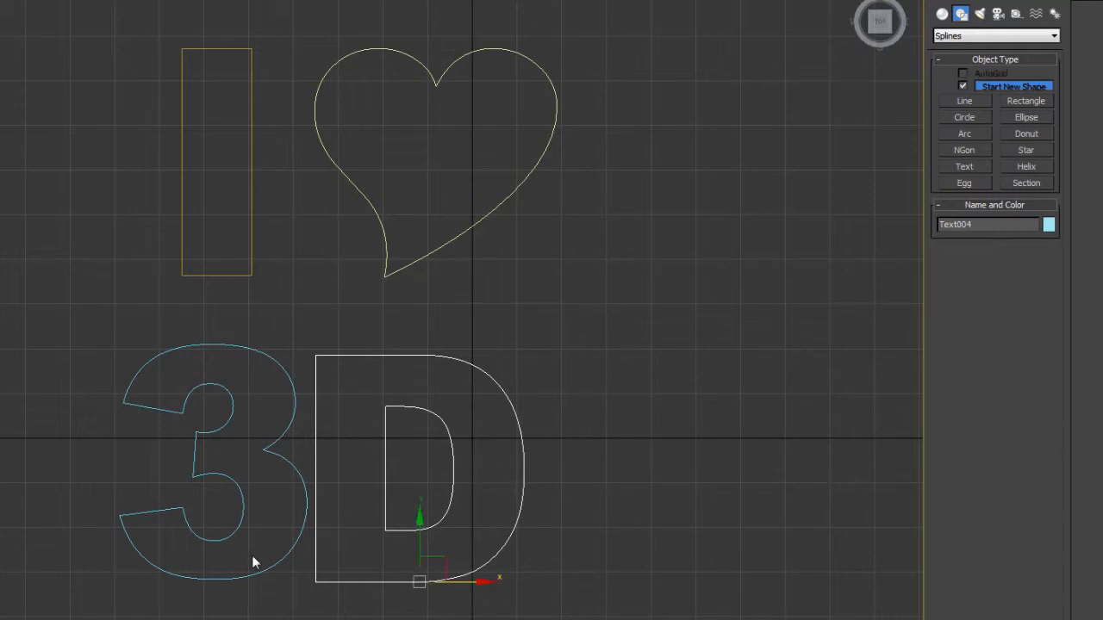
Move the D down along the Y axis so its base sits lower than the base of the 3
middle_drag(313, 491, 342, 491)
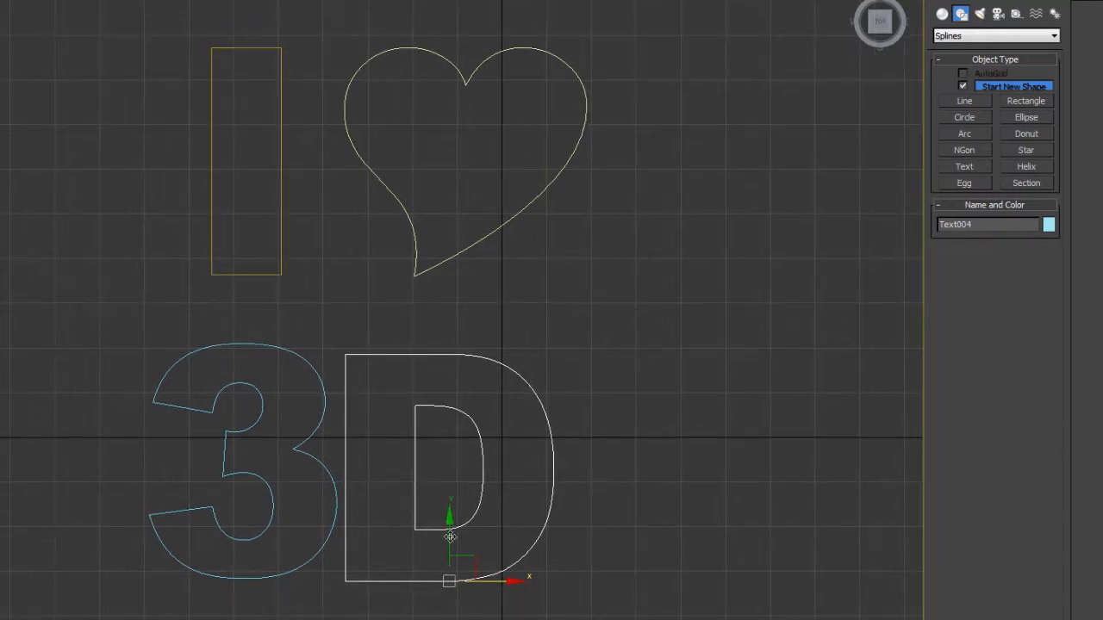
drag(450, 536, 449, 558)
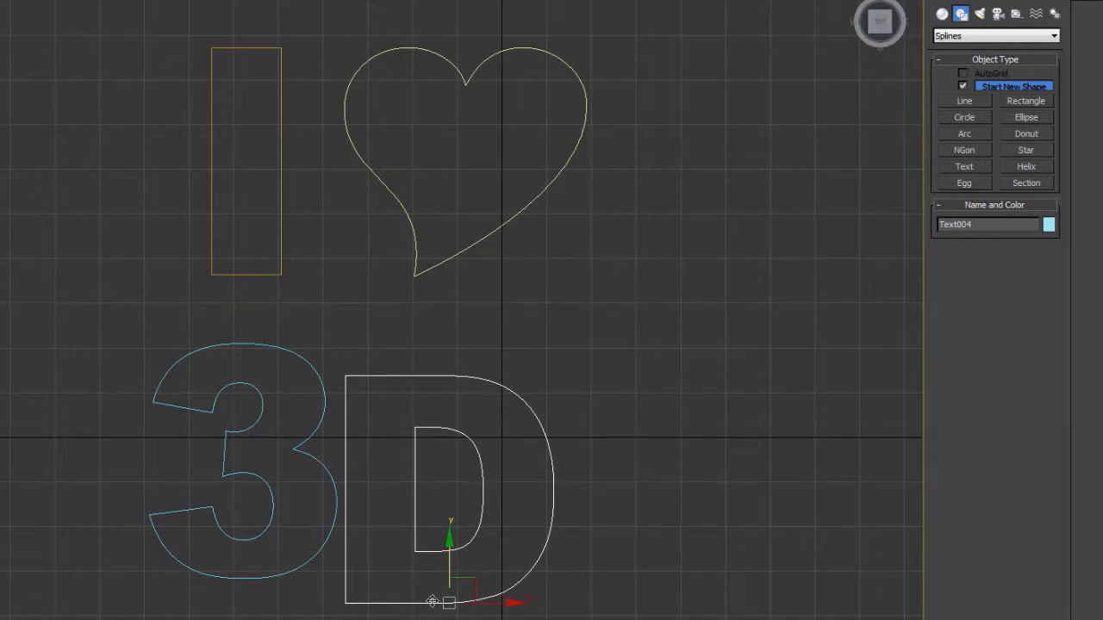
middle_drag(385, 519, 366, 516)
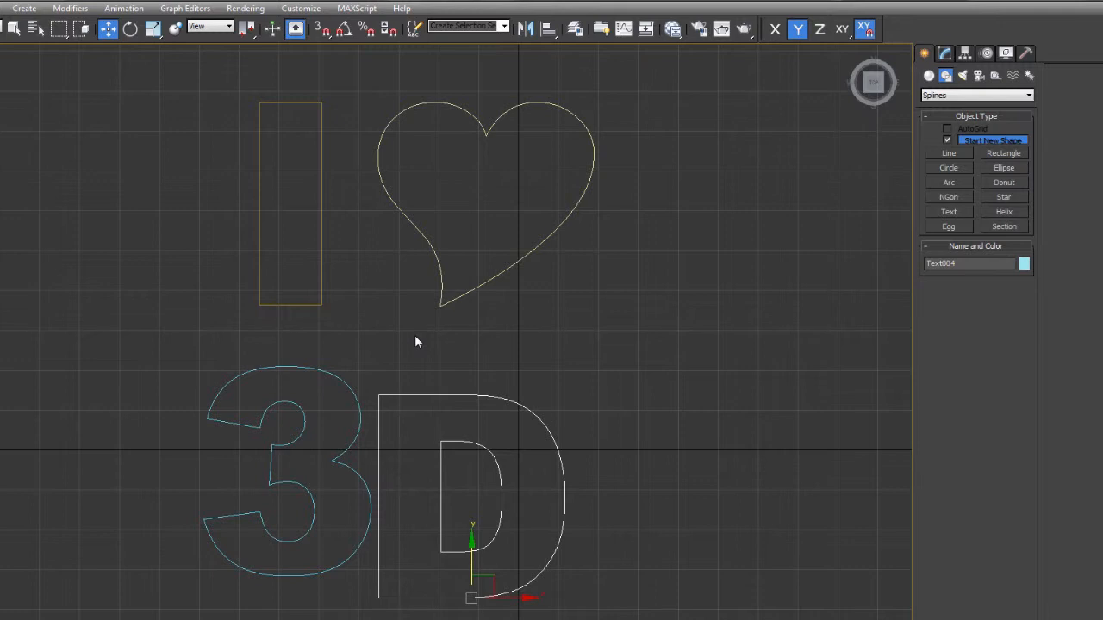
Check in the snap options that Vertex is the active snap type and axis constraints are enabled
shift+right_click(509, 347)
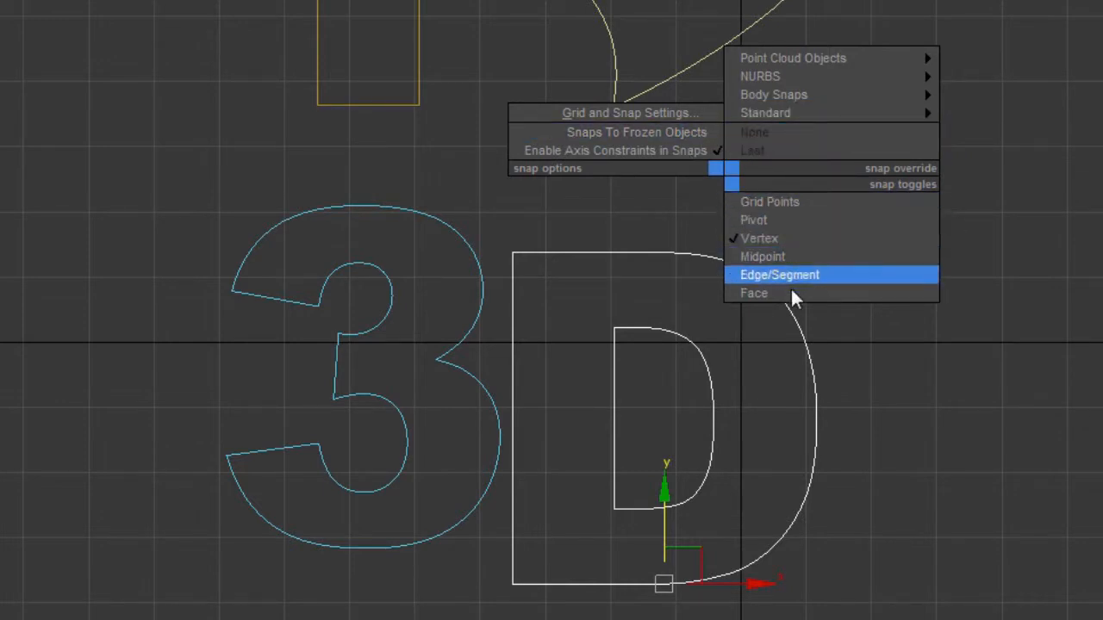
click(775, 203)
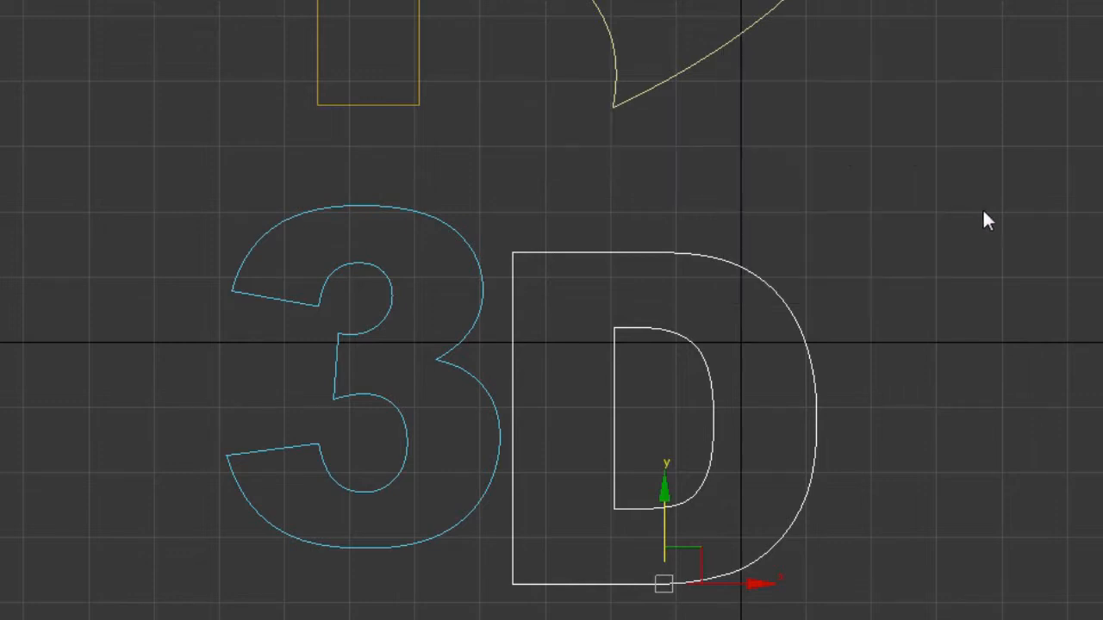
shift+right_click(800, 183)
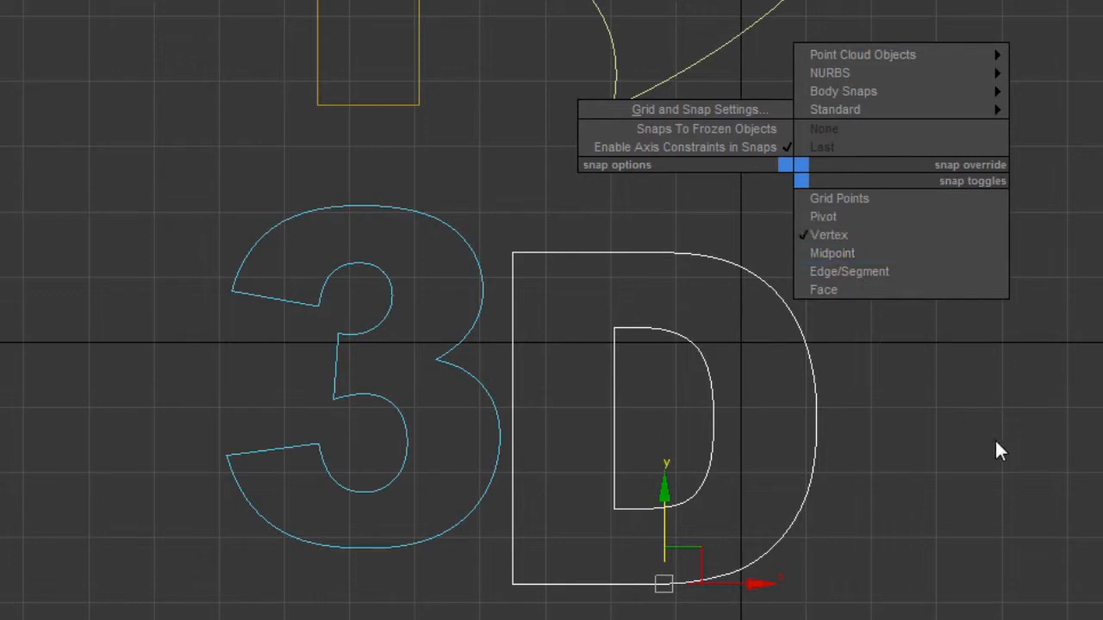
click(976, 395)
Toggle 3D snapping on and off several times, leaving it switched on
middle_drag(925, 414, 953, 418)
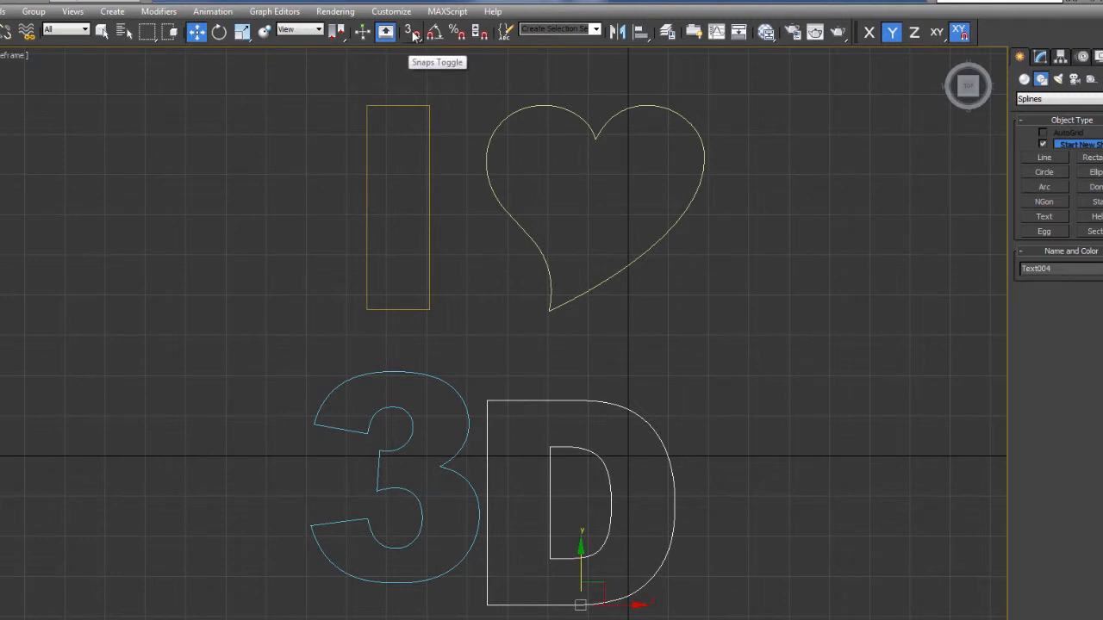
click(413, 33)
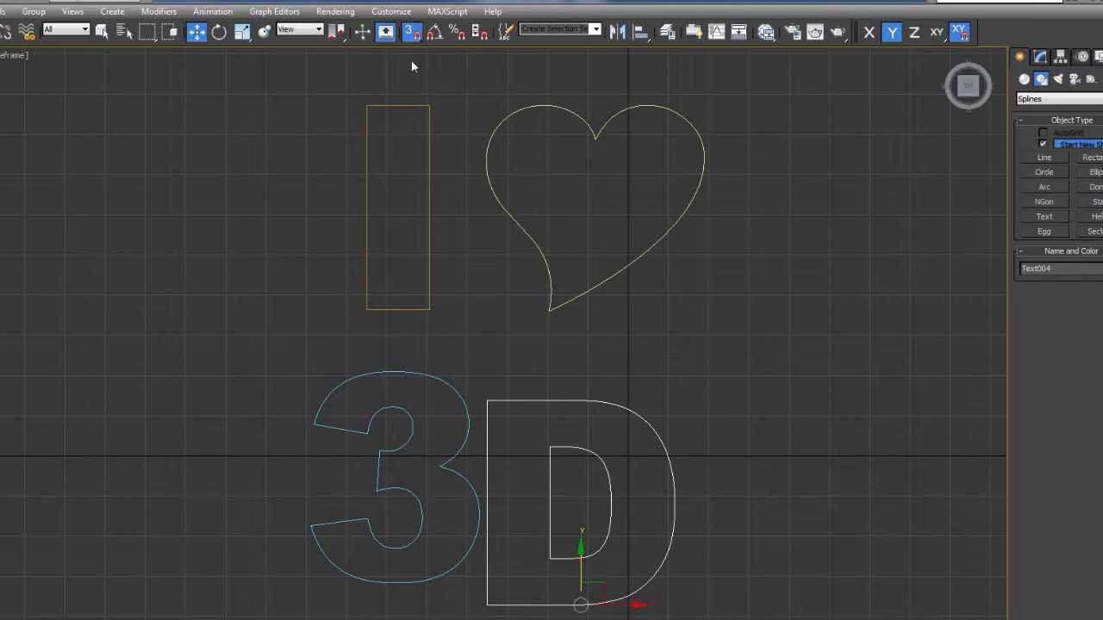
click(409, 32)
key(s)
key(s)
key(s)
key(s)
key(s)
key(s)
key(s)
key(s)
key(s)
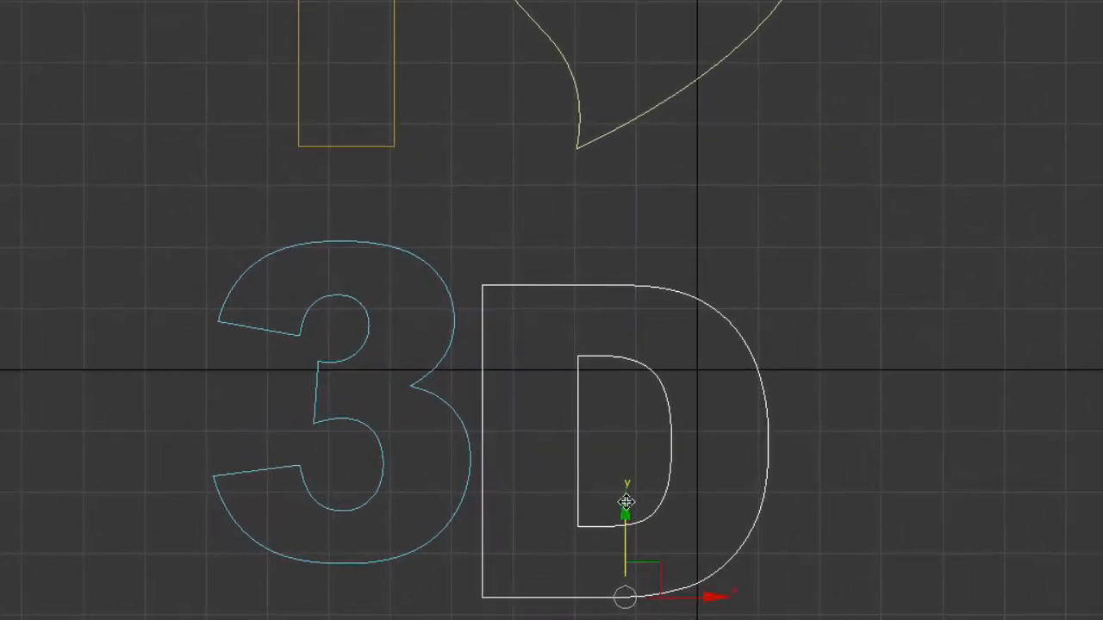
Try snapping the D along the Y axis to the lowest vertex of the 3, and toggle the grid display
drag(625, 501, 343, 572)
key(g)
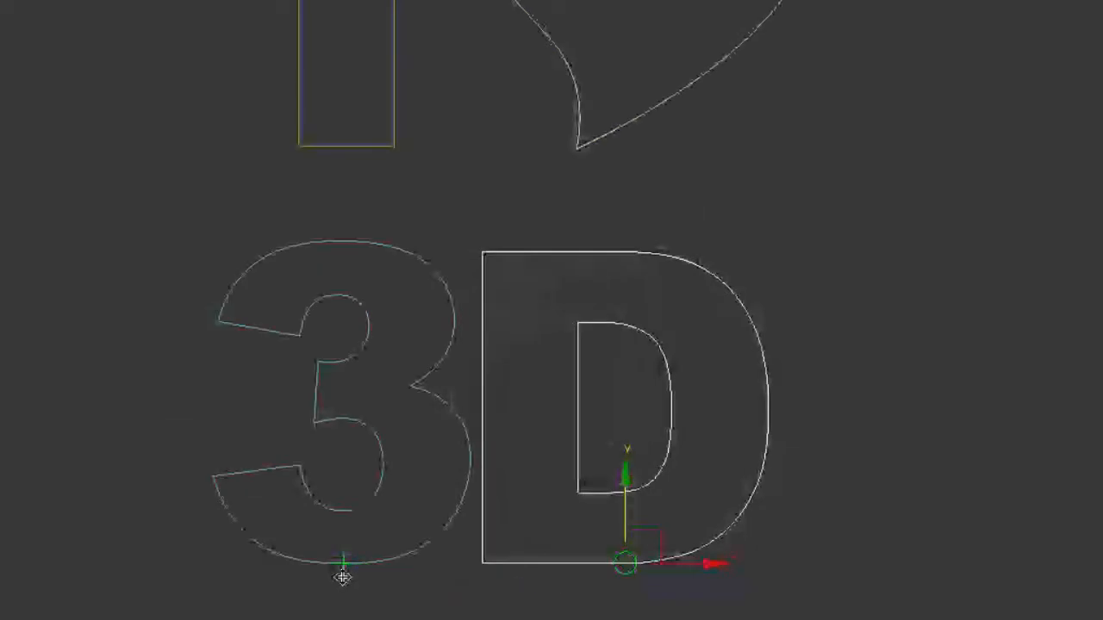
key(g)
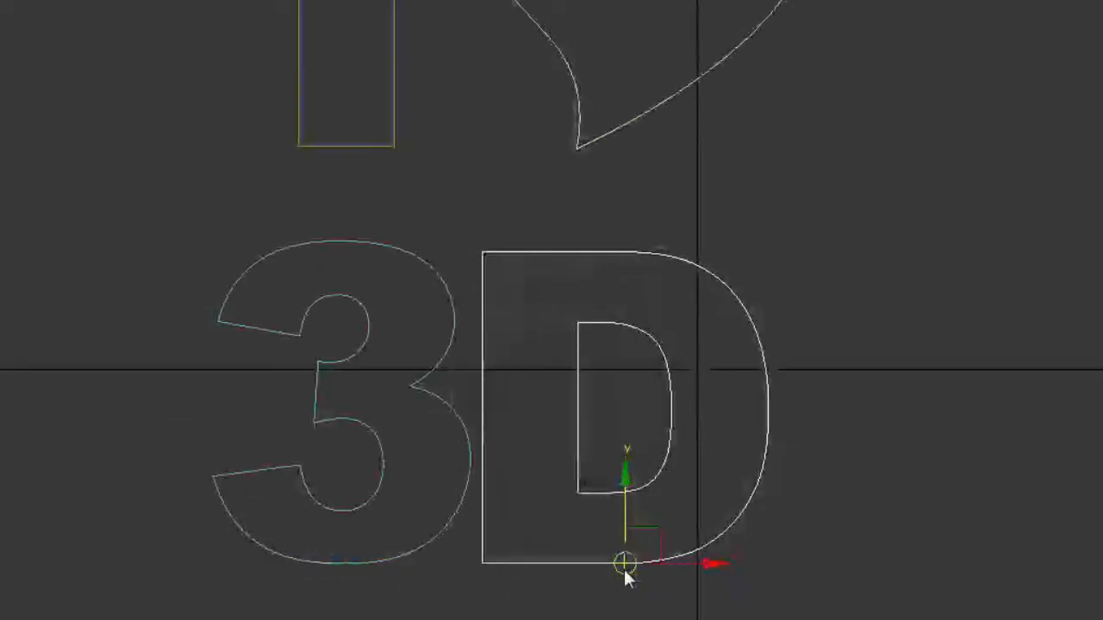
key(g)
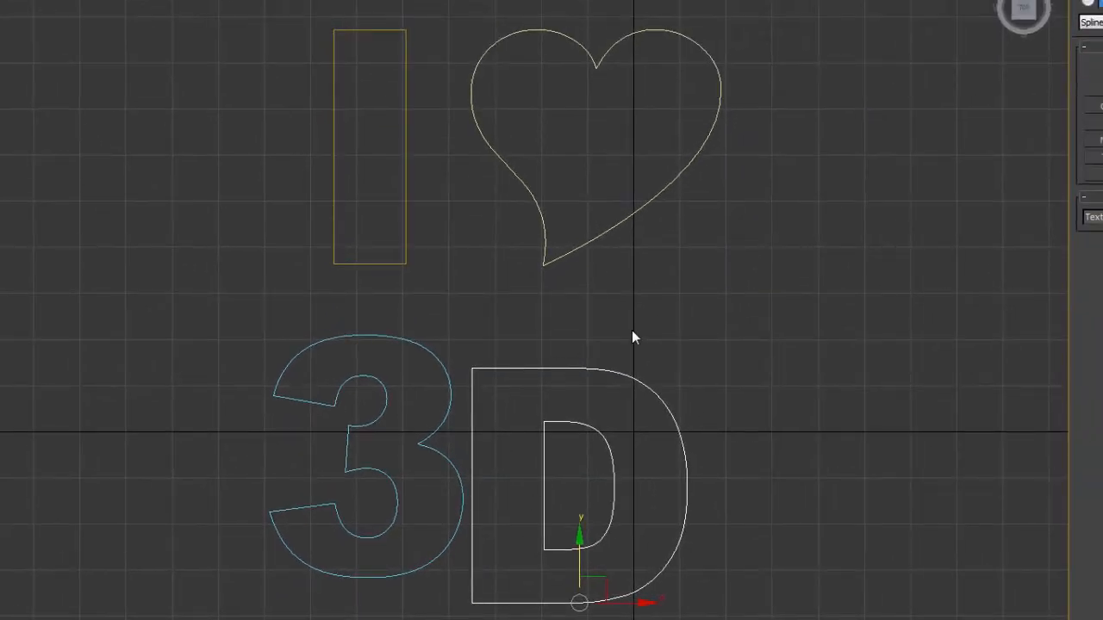
Snap the D level with the base of the 3 along Y, and move it along X until its right edge lines up with the heart's
shift+right_click(631, 330)
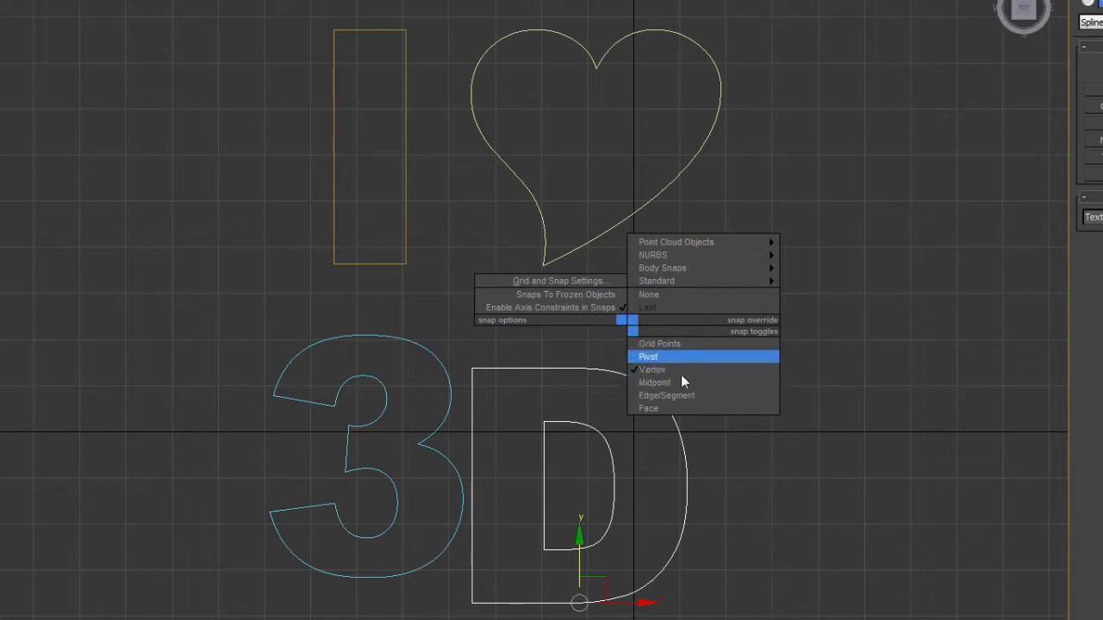
click(661, 382)
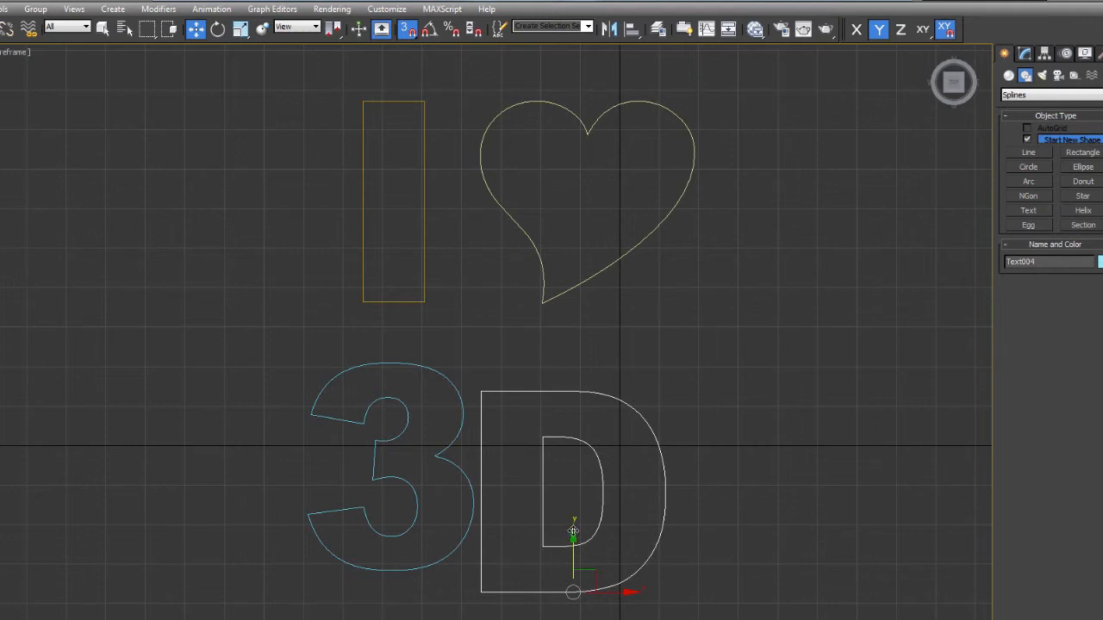
drag(573, 531, 394, 561)
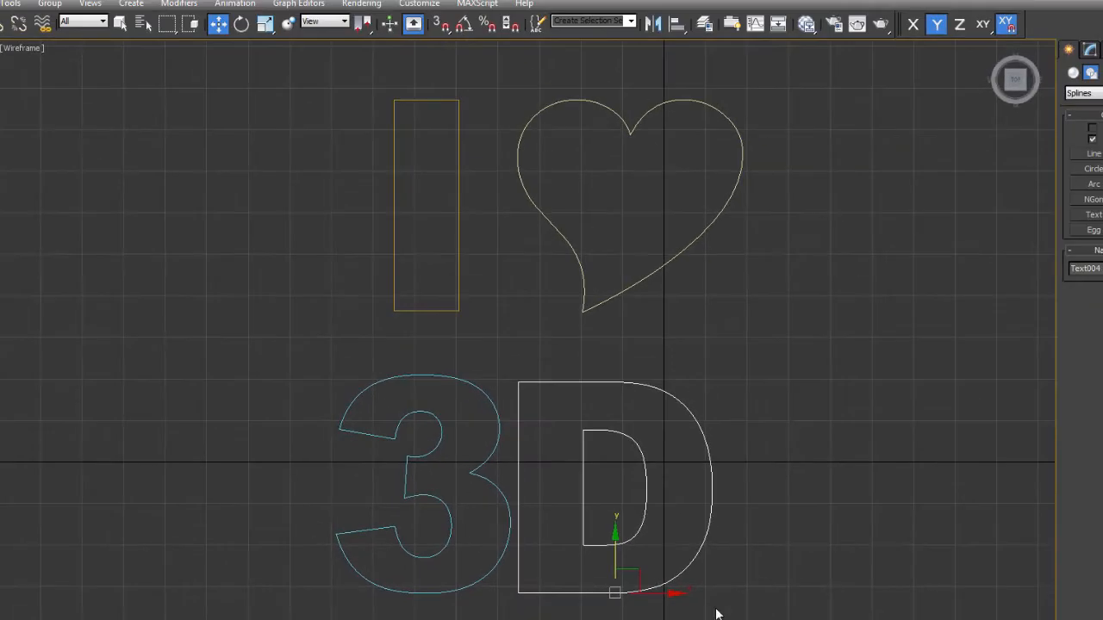
drag(678, 595, 710, 408)
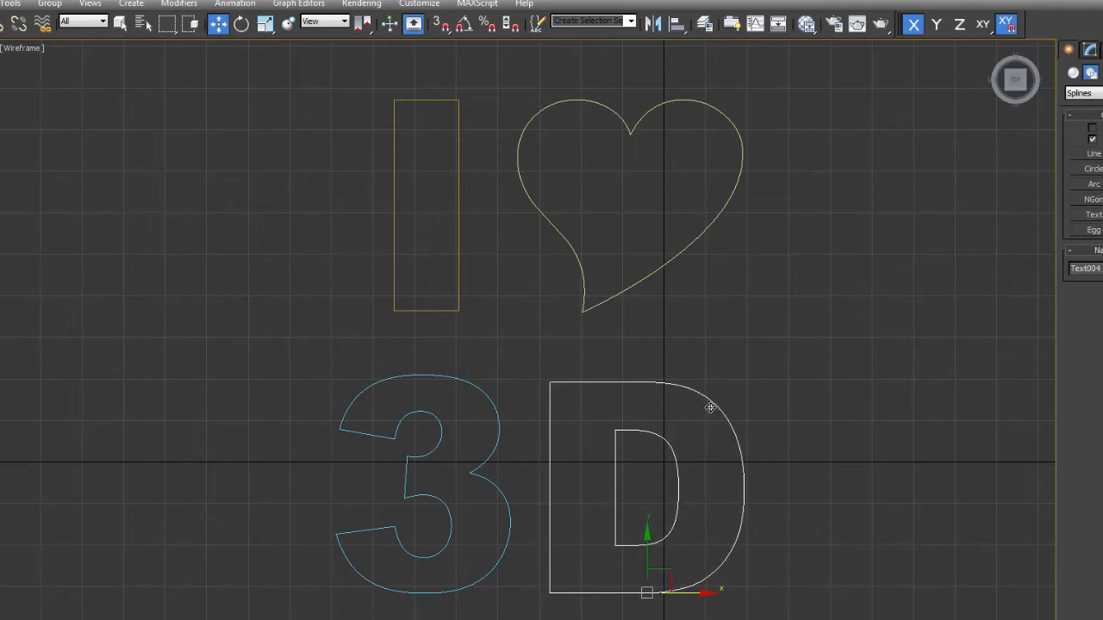
Move the 3 slightly away from the D along the X axis and clear the selection
click(474, 469)
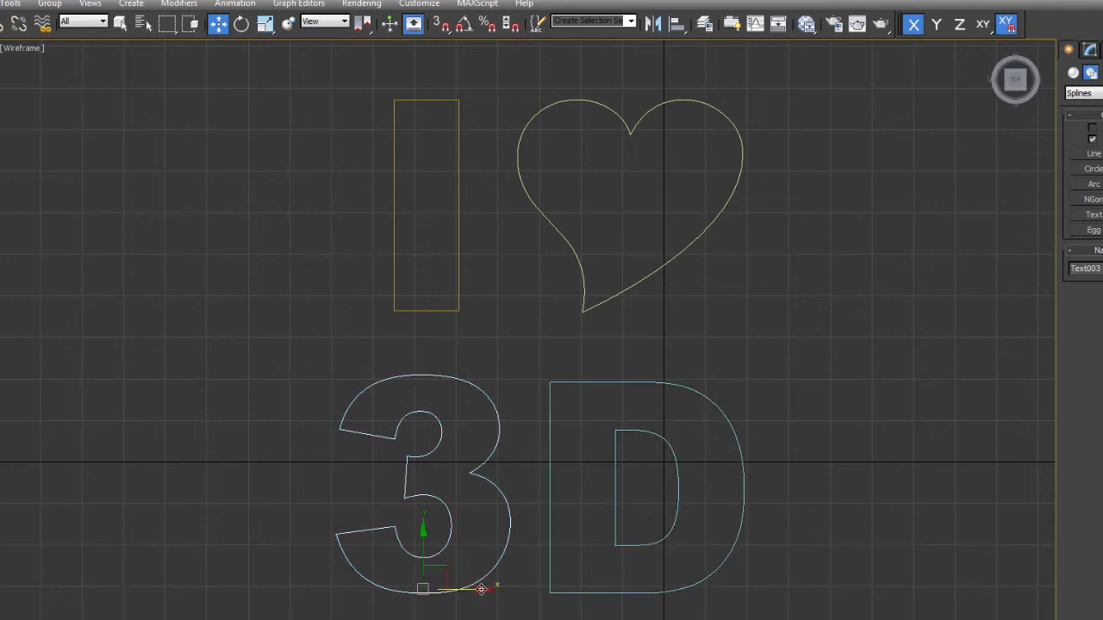
drag(480, 590, 472, 589)
click(523, 342)
Select all four shapes together to check the overall layout, and deselect them
middle_drag(528, 352, 536, 381)
drag(197, 75, 890, 617)
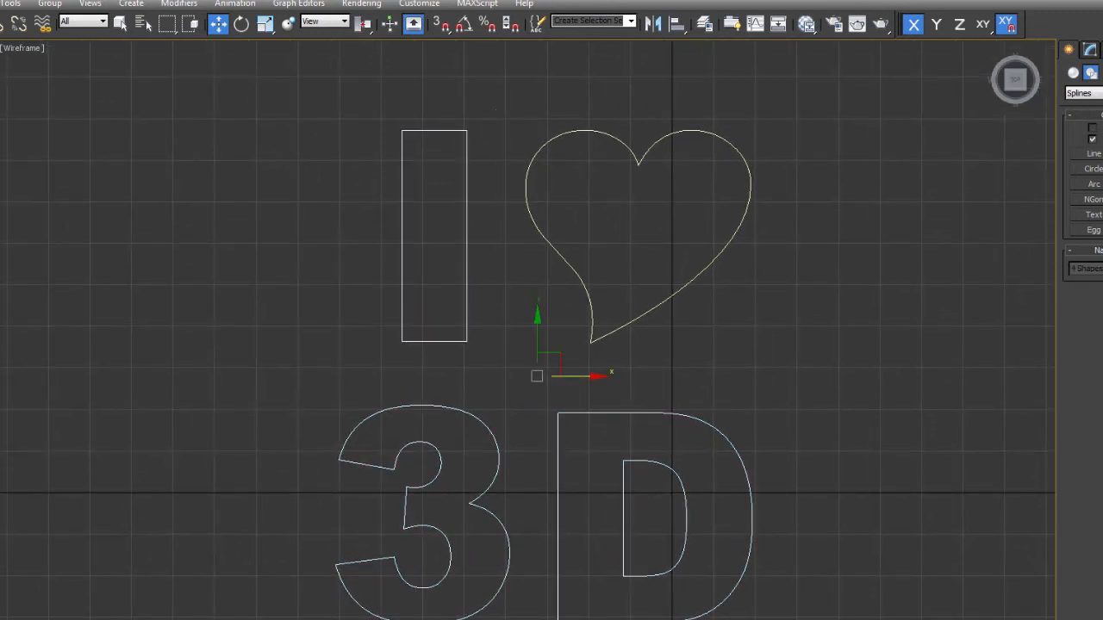
middle_drag(777, 500, 756, 503)
click(777, 424)
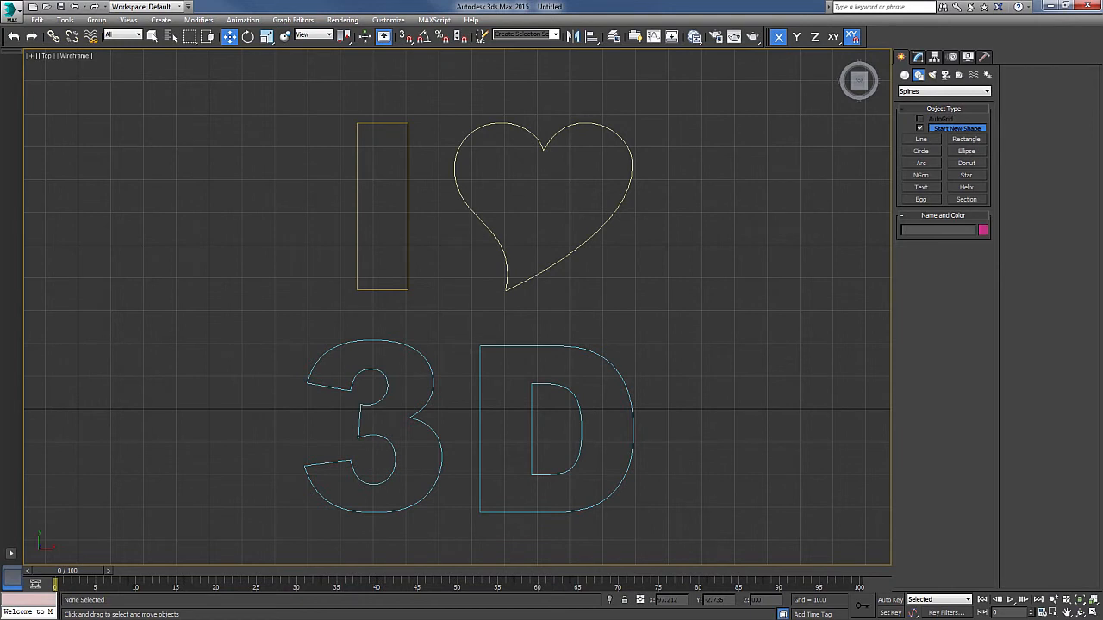
Review the Text spline tool's font, size and text content settings without placing a new text
click(921, 187)
middle_drag(684, 285, 670, 268)
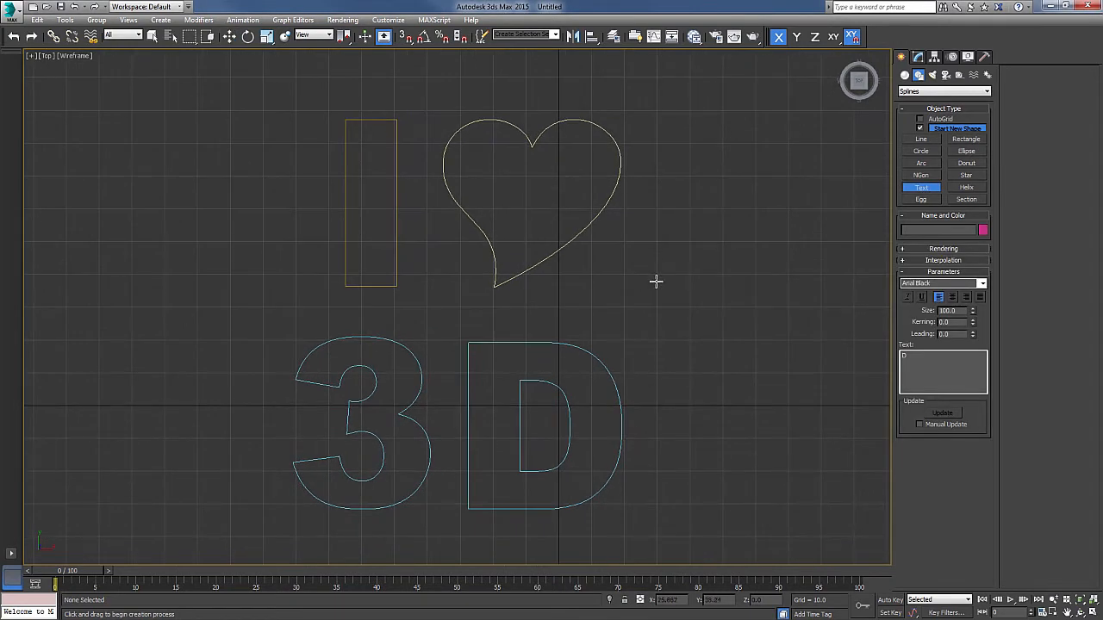
key(w)
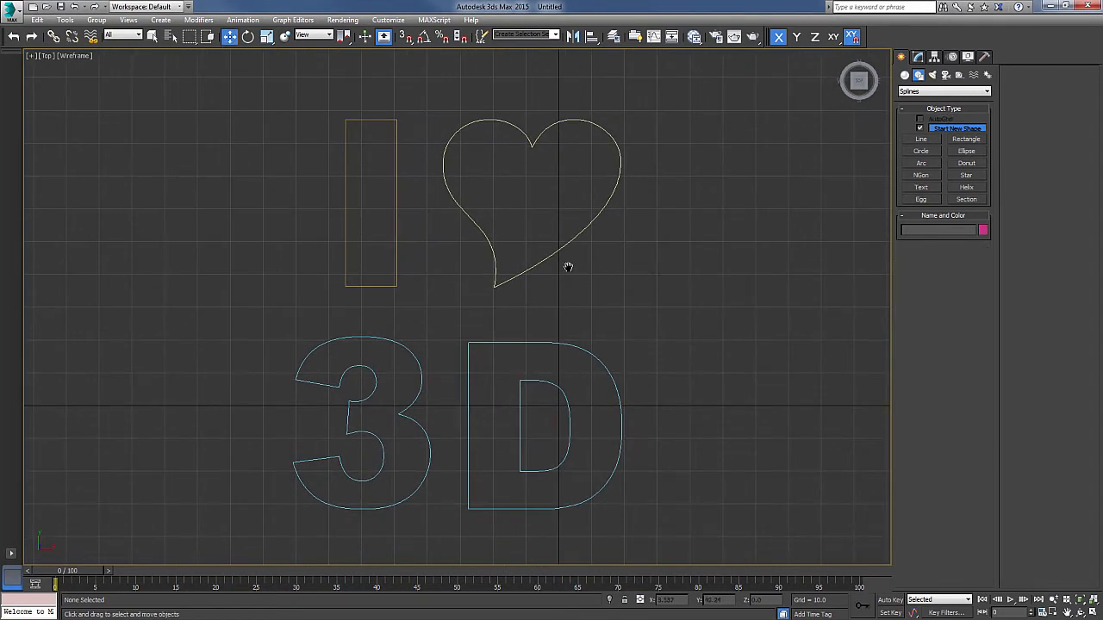
middle_drag(567, 267, 565, 267)
middle_drag(420, 156, 413, 169)
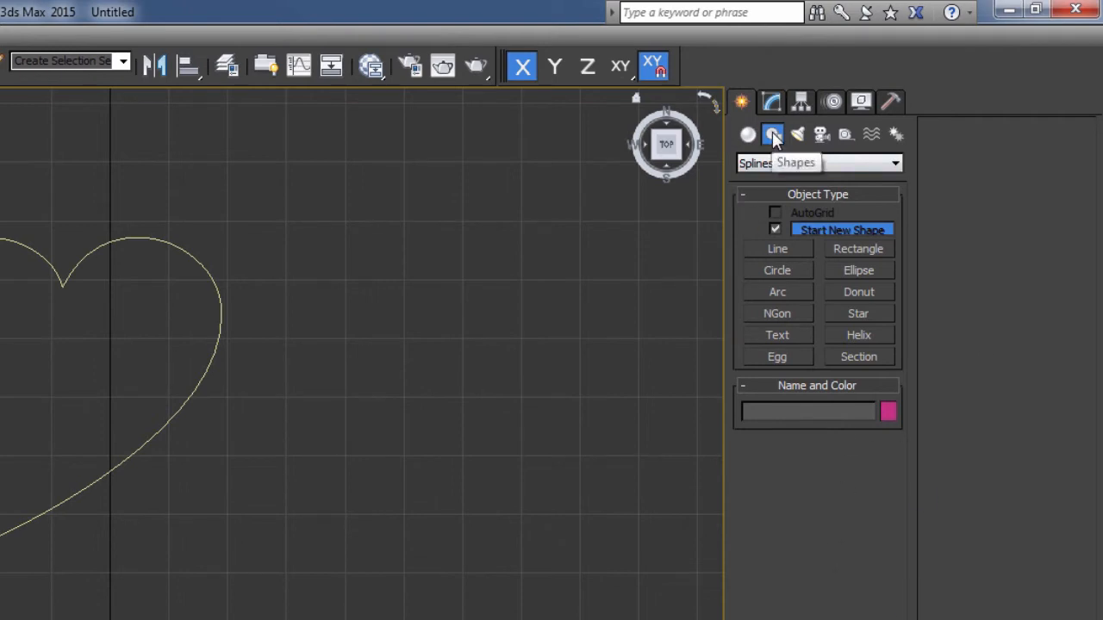
click(782, 337)
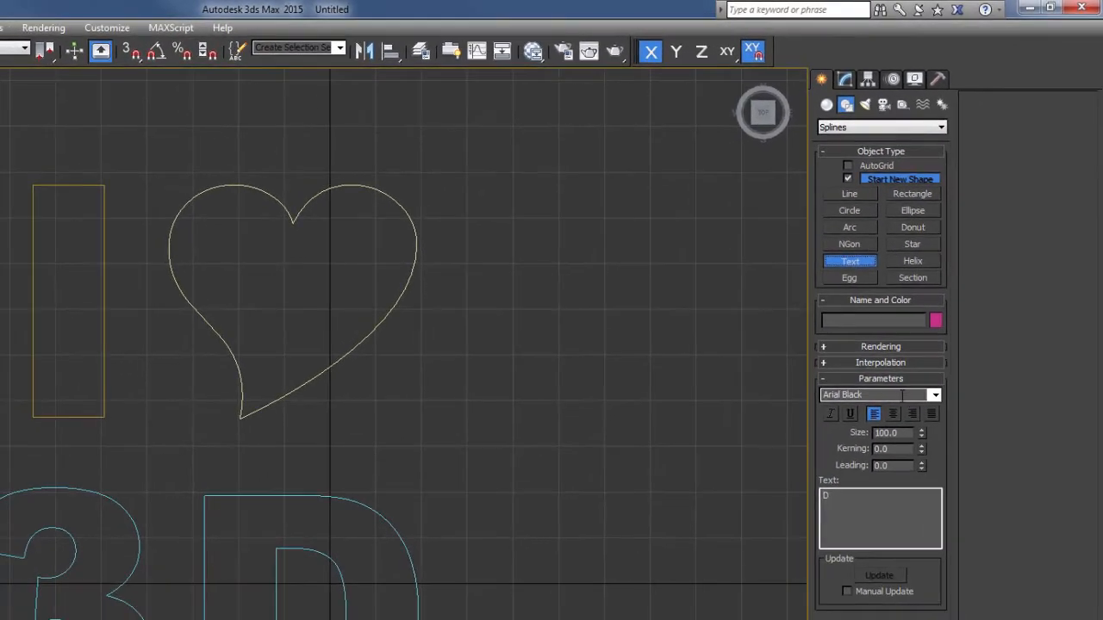
click(933, 395)
click(933, 396)
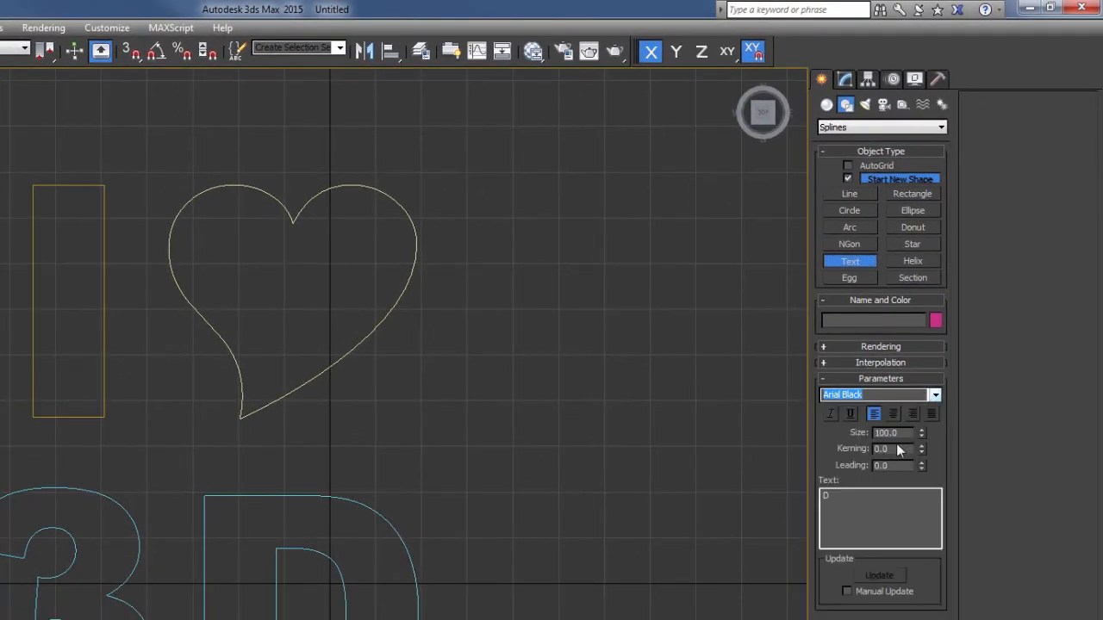
drag(901, 434, 855, 436)
drag(849, 510, 823, 497)
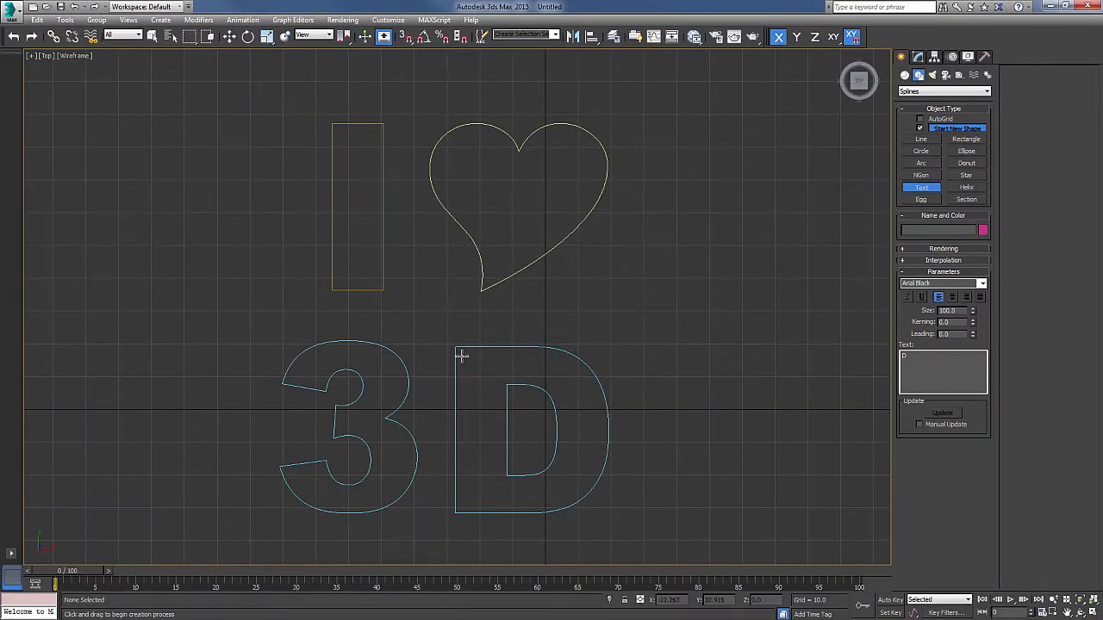
key(w)
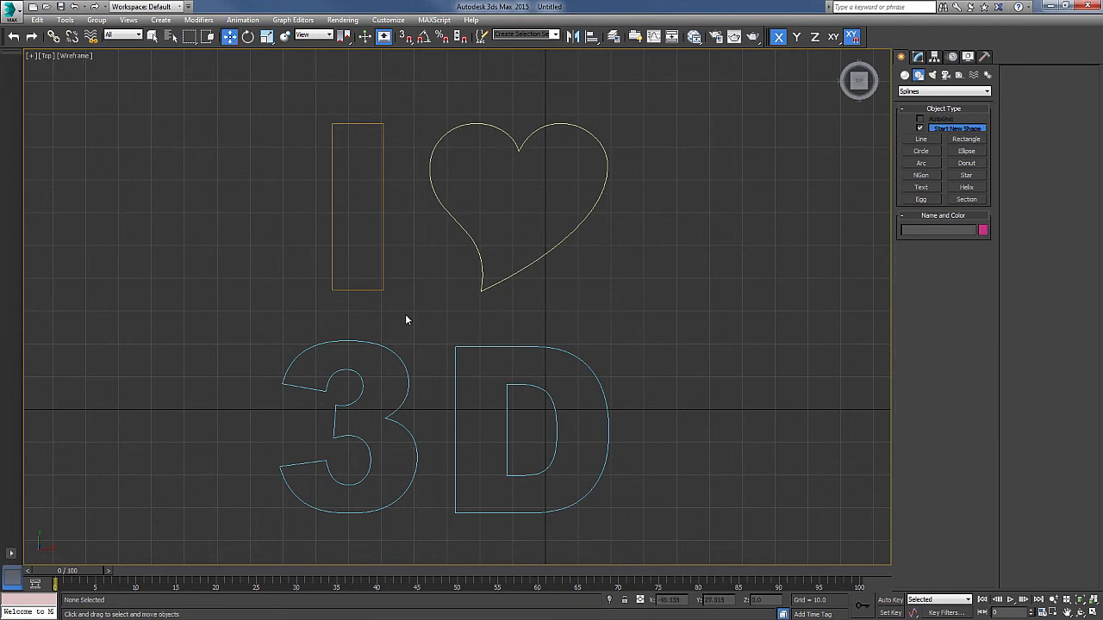
Select the D and try its X and Y move axes, leaving the movement constrained to Y
click(556, 346)
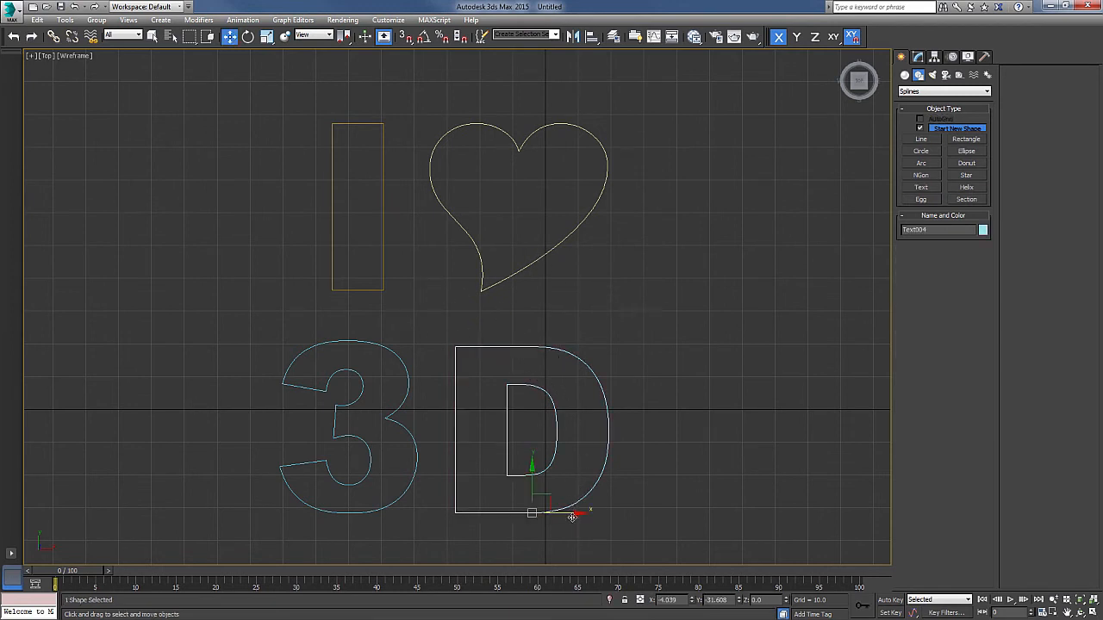
mouse_move(570, 514)
mouse_down()
mouse_move(628, 515)
mouse_move(570, 515)
mouse_up()
mouse_move(534, 470)
mouse_down()
mouse_move(533, 436)
mouse_move(534, 470)
mouse_up()
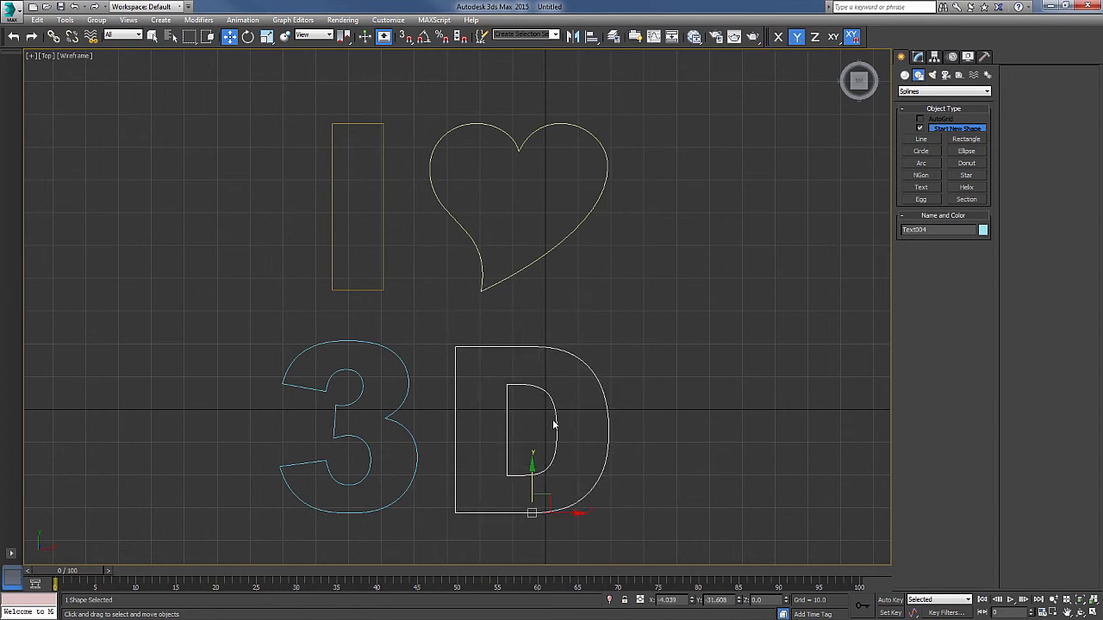
Turn on 3D snapping and check the snap types and axis constraint option in the snap options
click(406, 38)
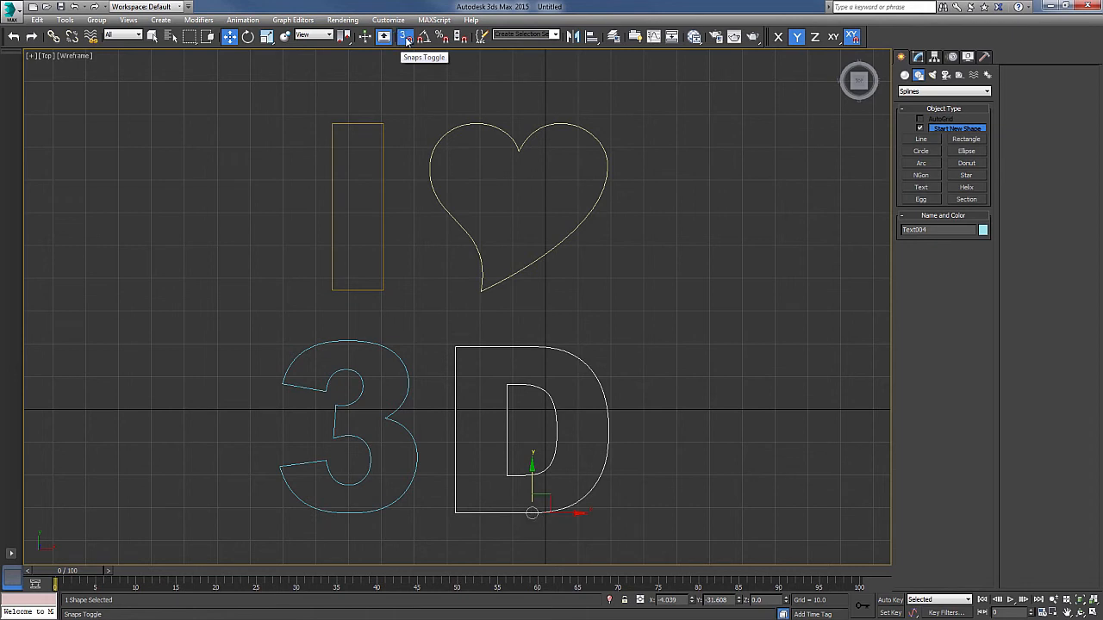
shift+right_click(595, 281)
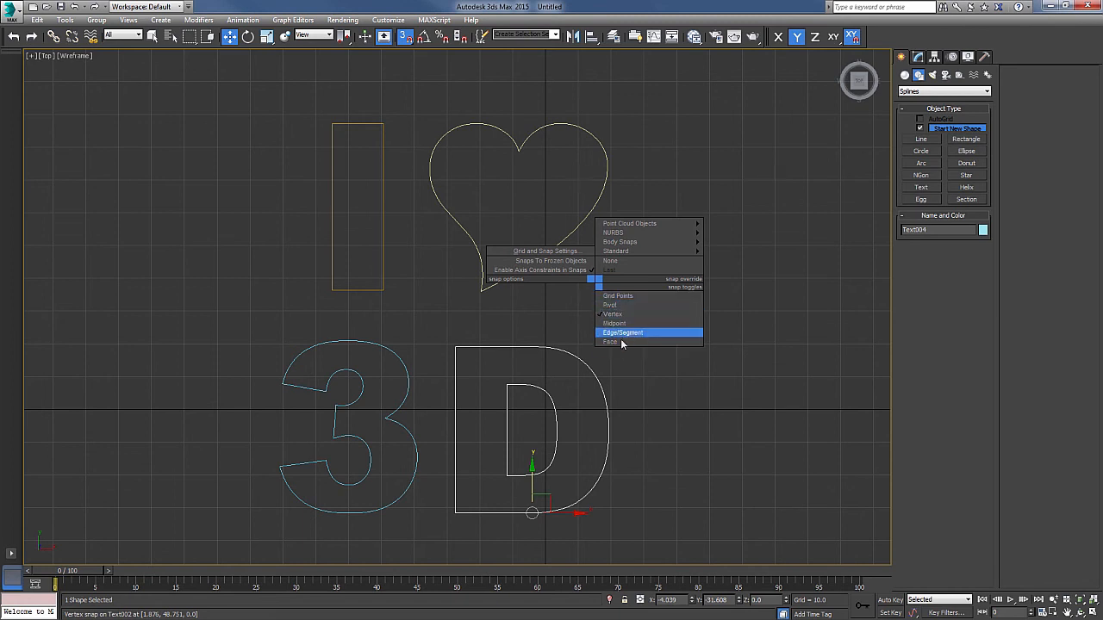
click(1046, 488)
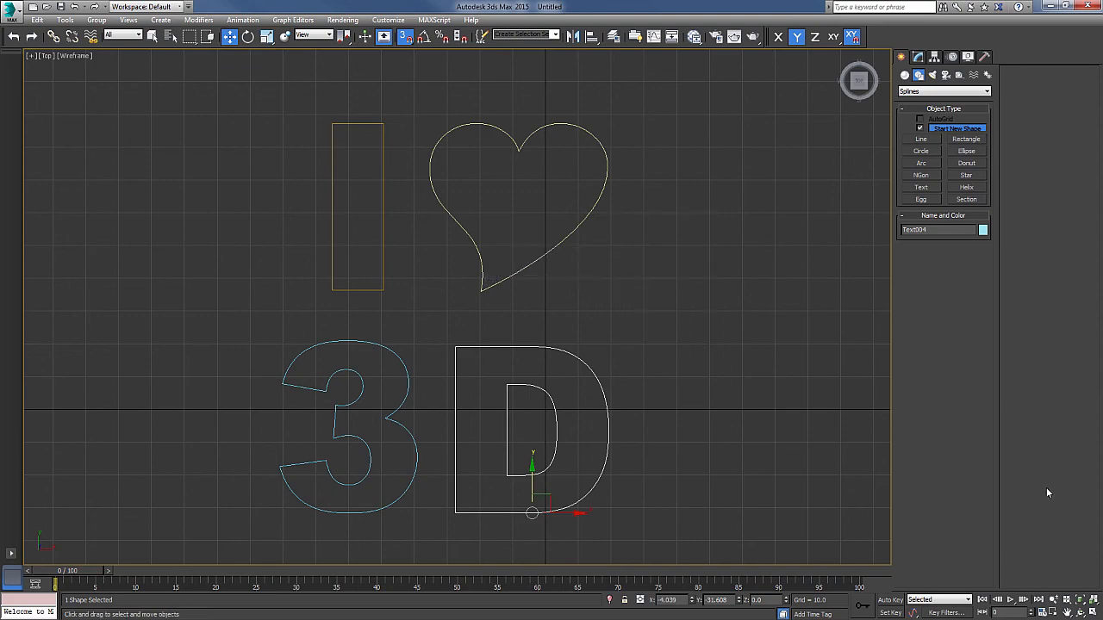